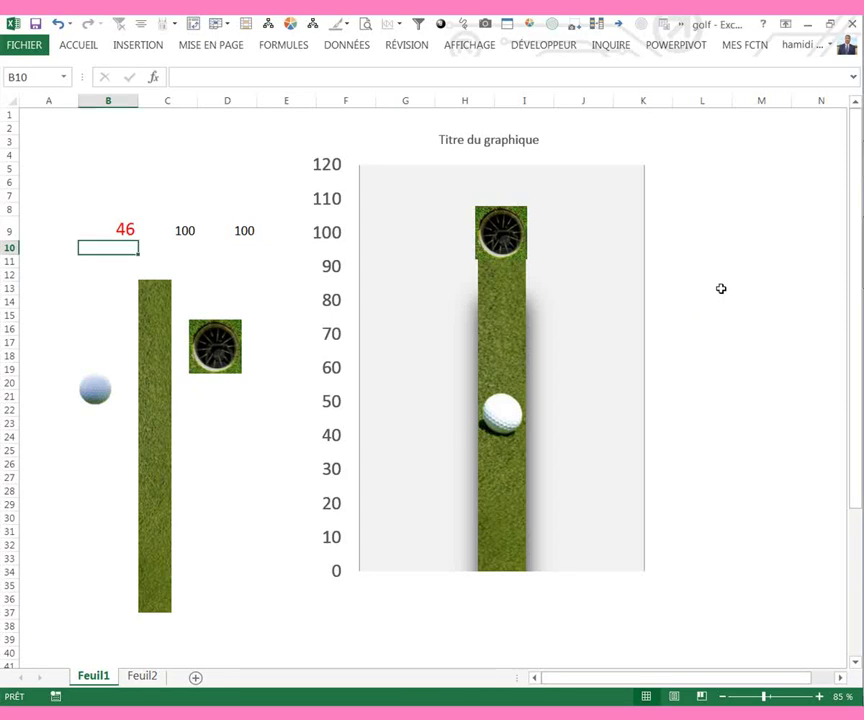
- Shade cell B9, which holds the ball value, yellow
left_click(116, 229)
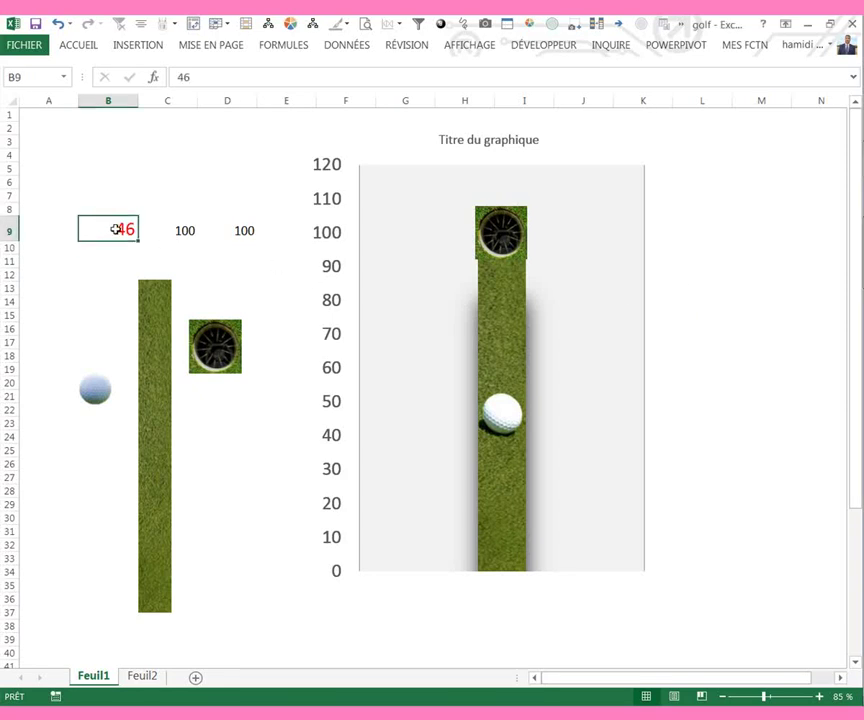
right_click(116, 229)
left_click(181, 204)
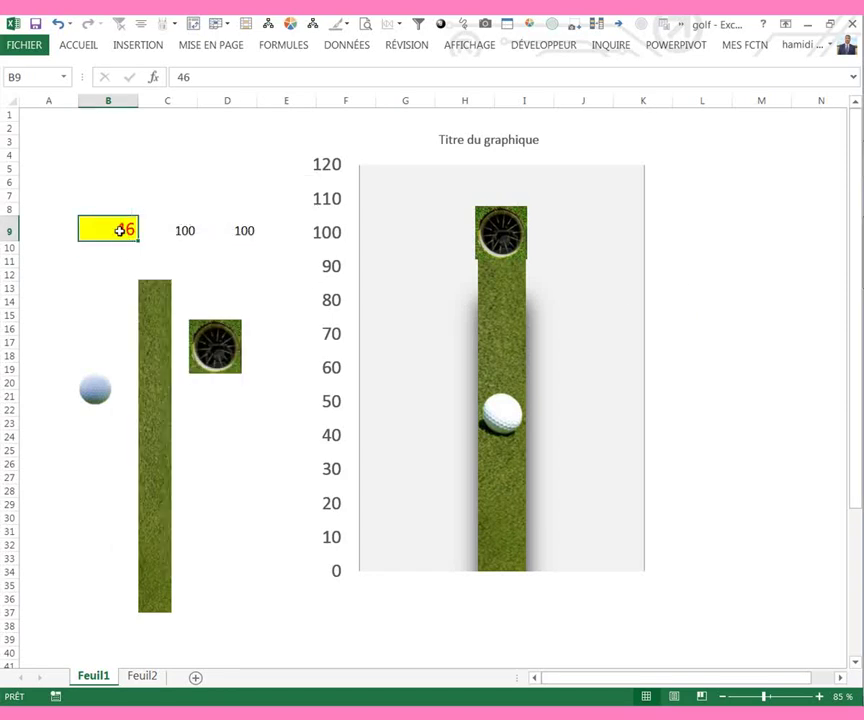
- Test the ball position by entering 20, 18 and 49 in B9
type("20")
key("Return")
left_click(120, 230)
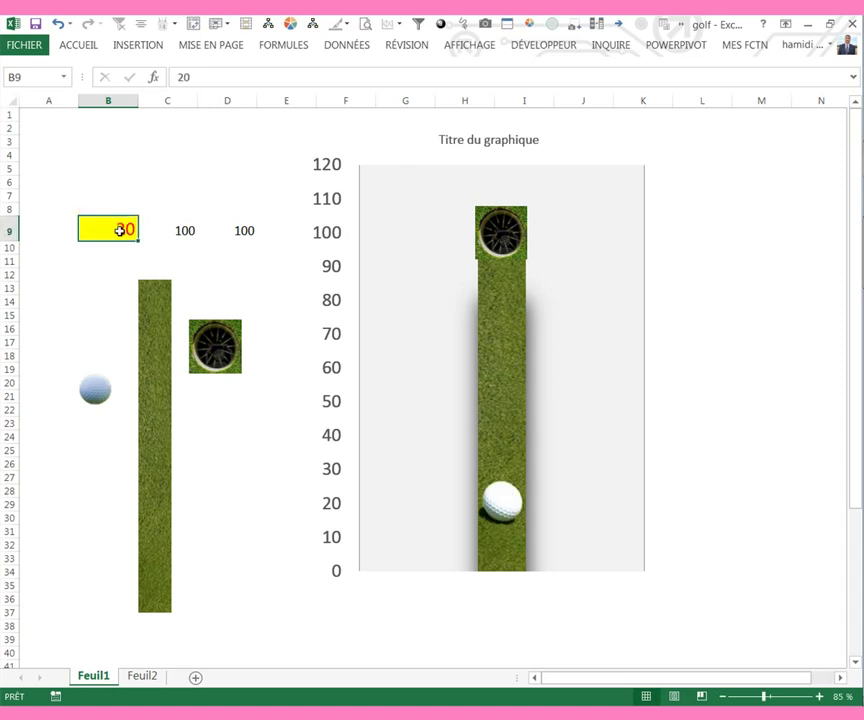
type("18")
key("Return")
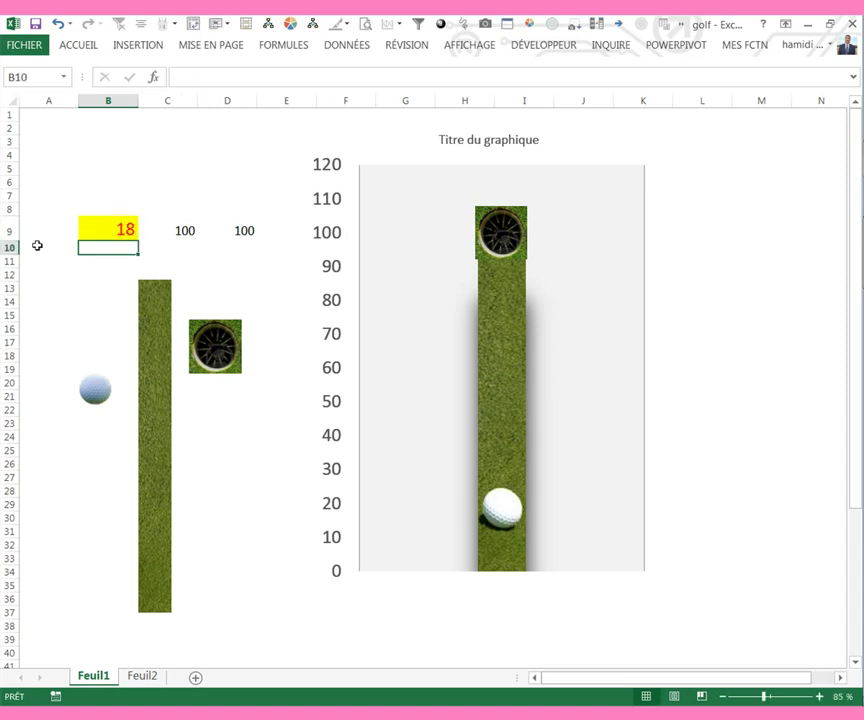
left_click(90, 230)
type("49")
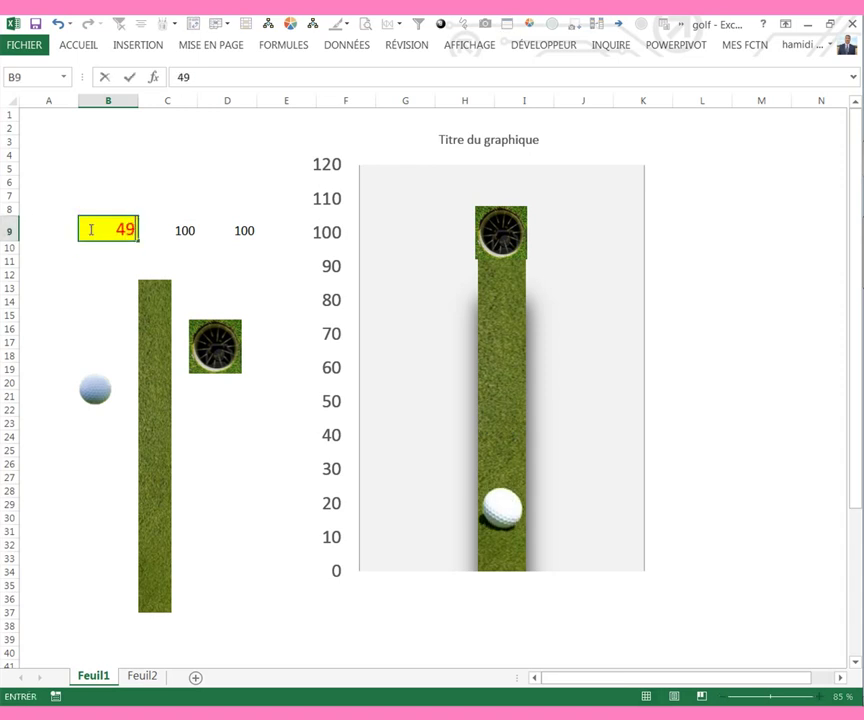
key("Return")
- Enter 100 and 1 in B9, restore 46, then go to the empty Feuil2 sheet
left_click(90, 230)
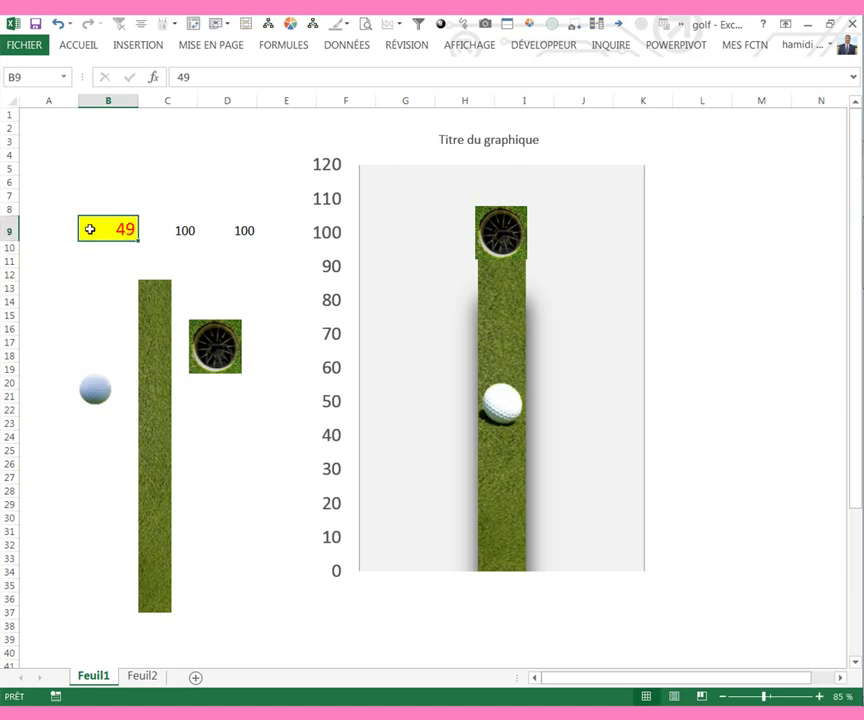
type("100")
key("Return")
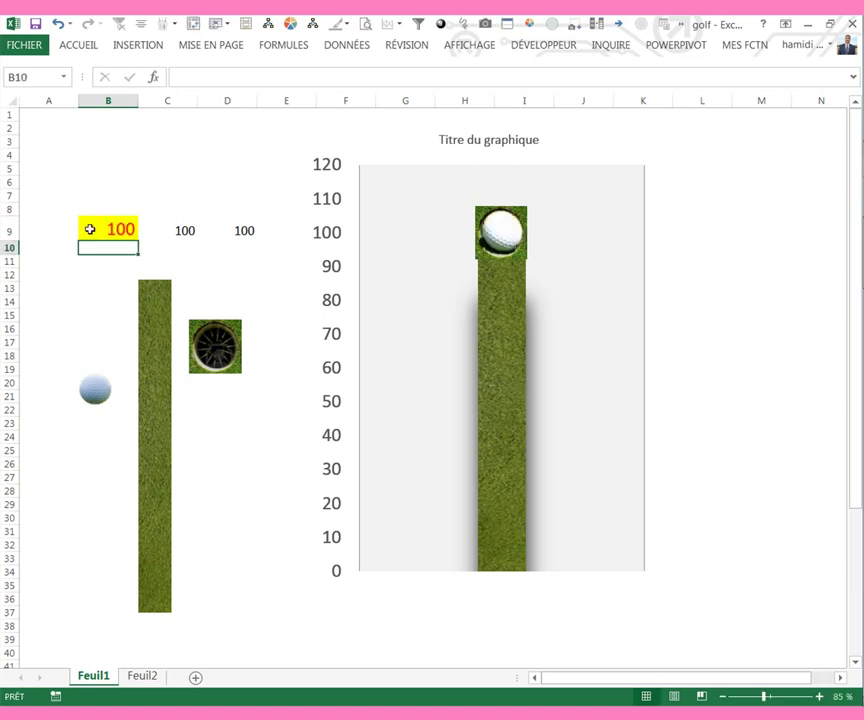
left_click(91, 230)
type("1")
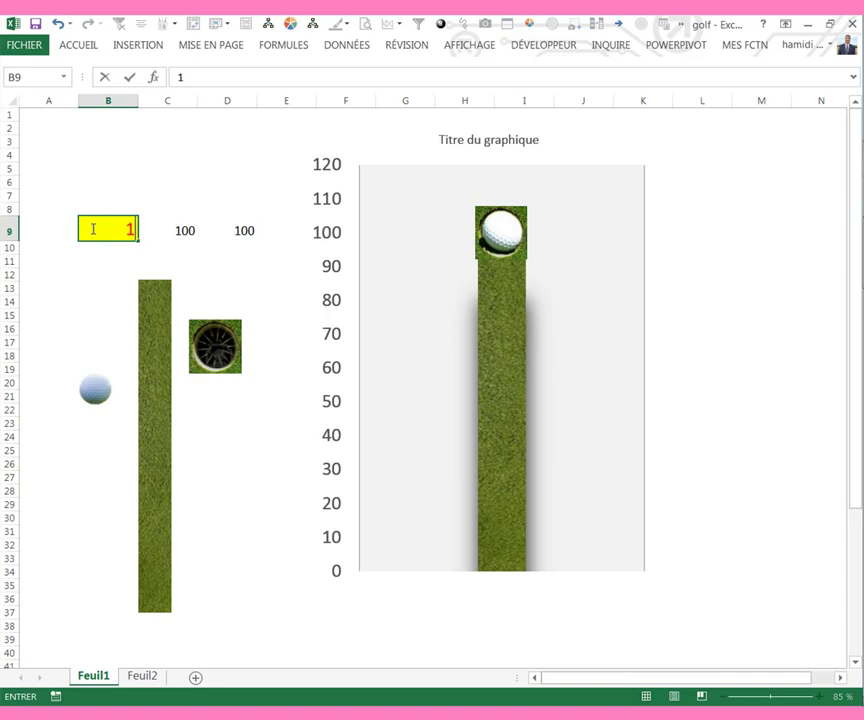
key("Return")
left_click(127, 230)
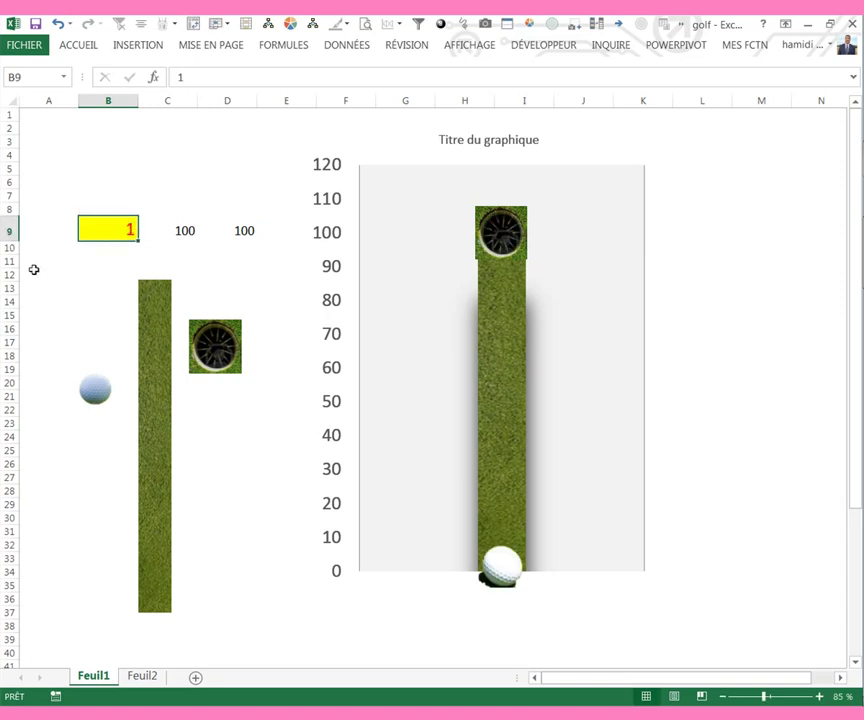
type("46")
key("Return")
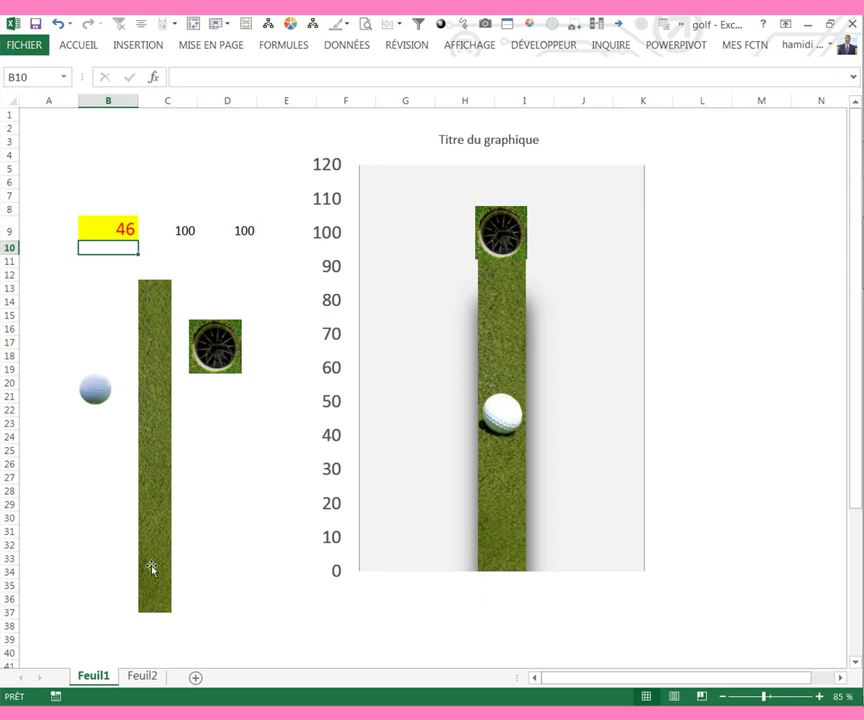
left_click(148, 676)
- Enter 14, 100 and 100 in cells C9, D9 and E9
left_click(156, 245)
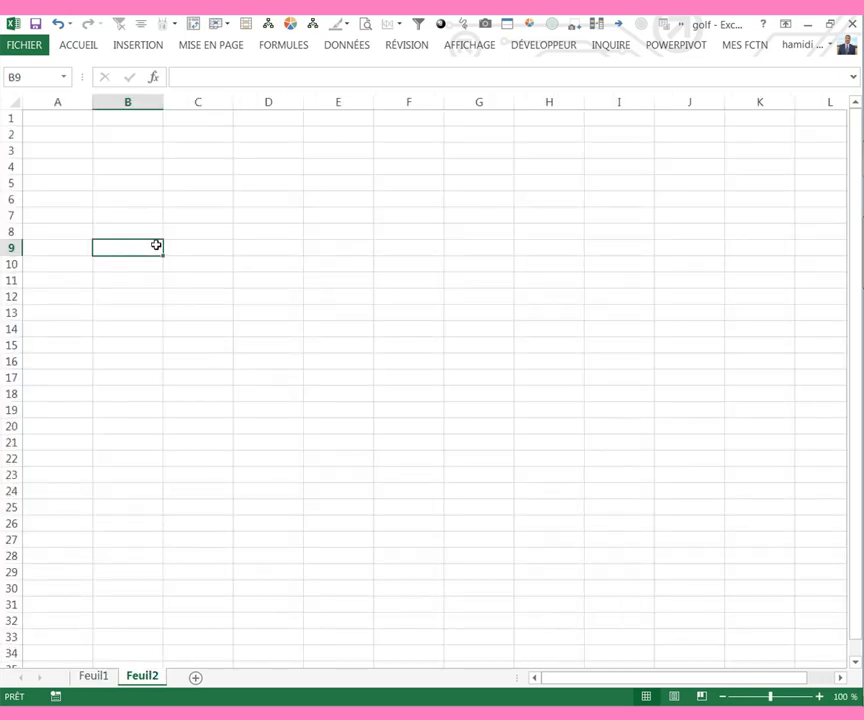
left_click(174, 247)
type("14")
key("Tab")
type("1")
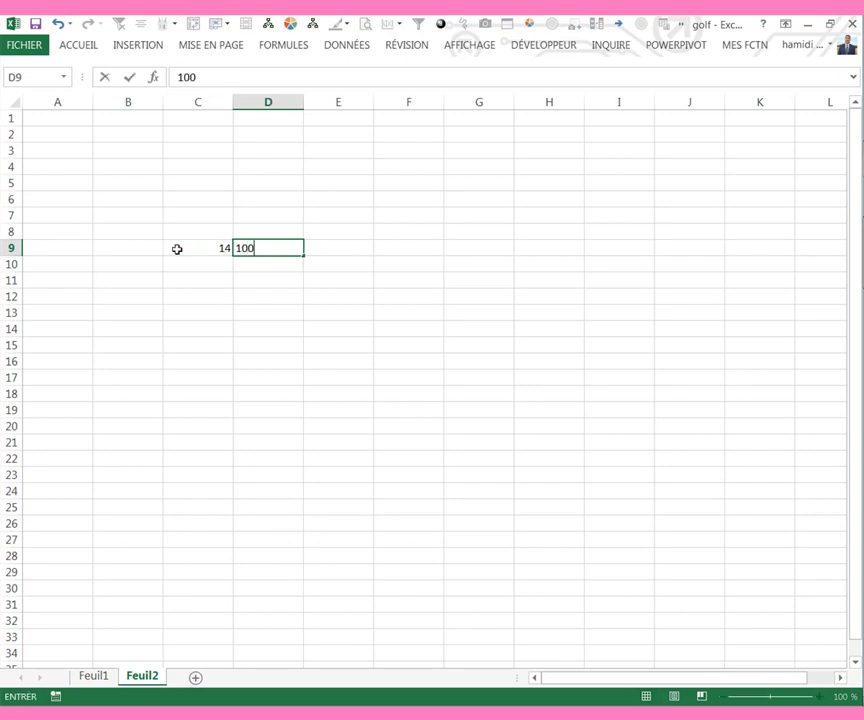
key("Tab")
type("100")
left_click(195, 392)
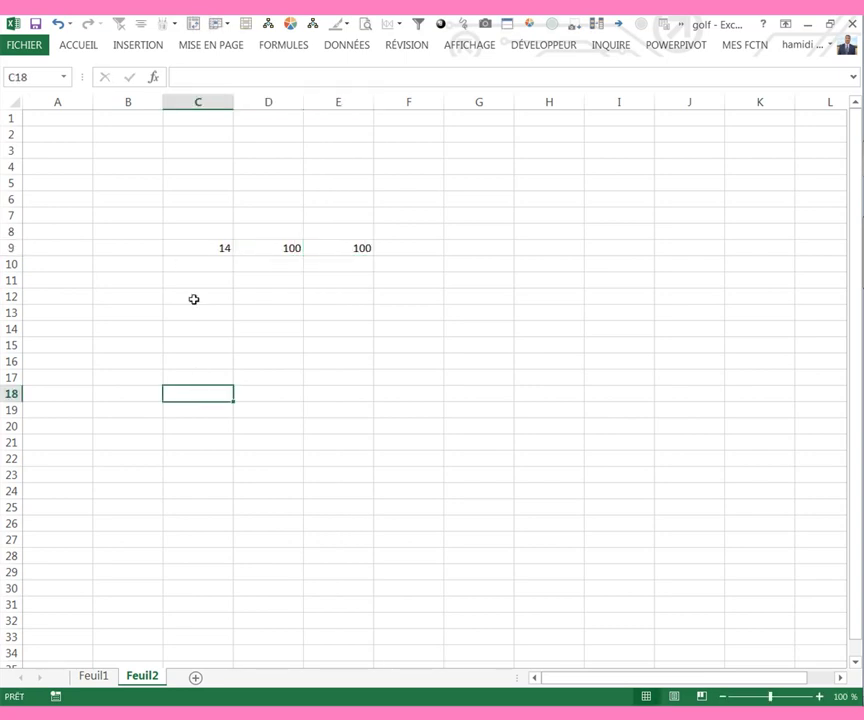
- Enlarge the font of C9:E9 to size 14
left_click_drag(210, 245, 349, 245)
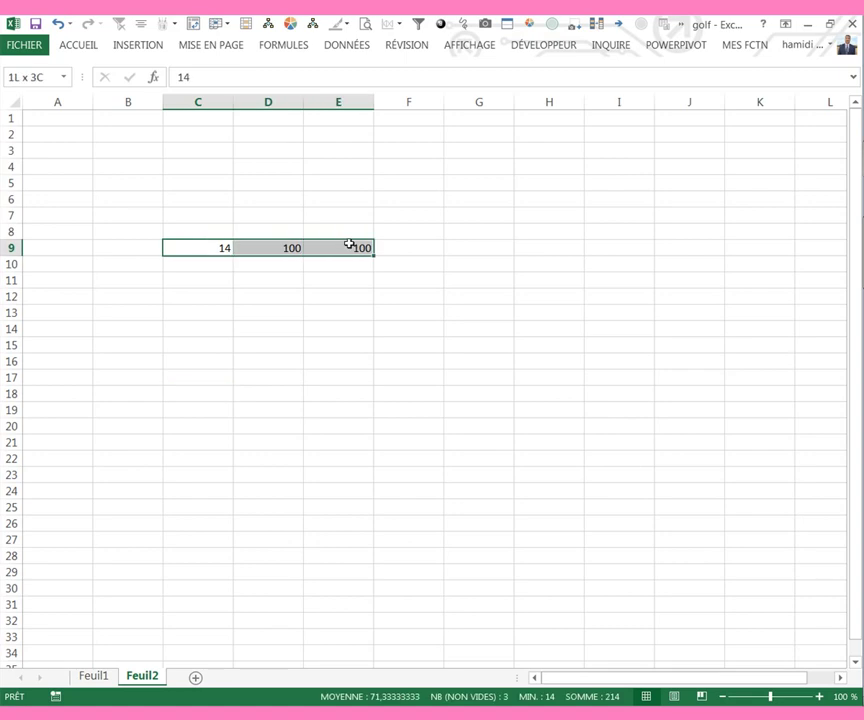
right_click(349, 245)
left_click(445, 199)
left_click(445, 199)
left_click(445, 199)
left_click(445, 199)
left_click(445, 199)
left_click(428, 285)
left_click_drag(428, 285, 428, 293)
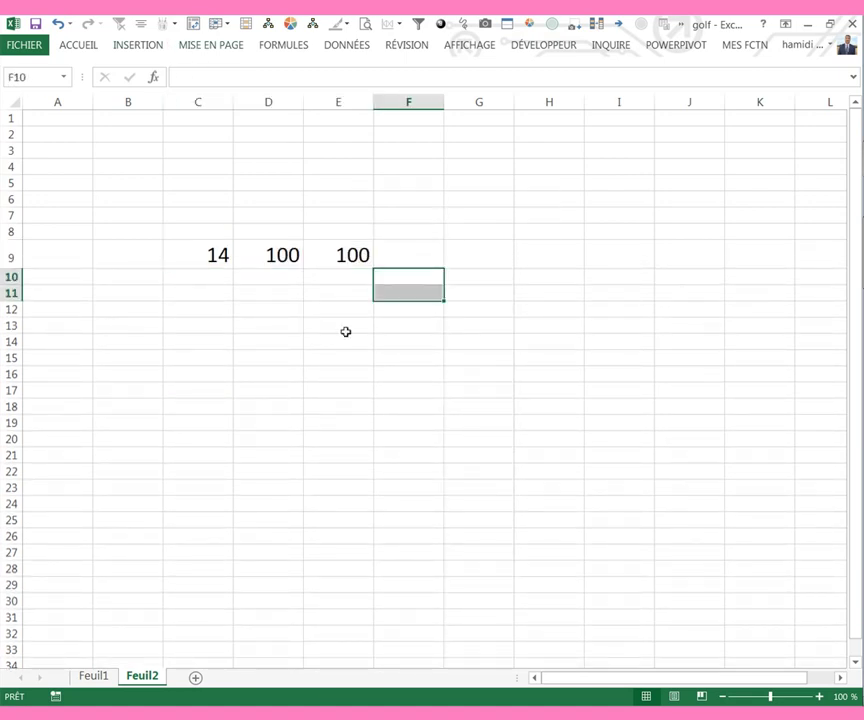
key("Down")
key("Down")
key("Down")
left_click(140, 48)
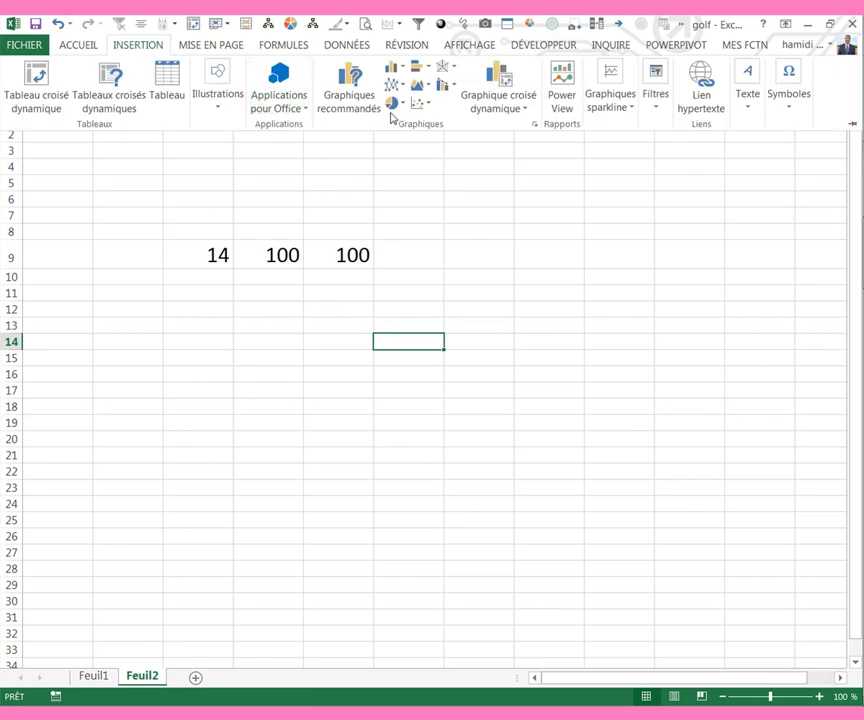
- Insert an empty 2D stacked column chart right of the numbers, stretched from row 3 to 33
left_click(392, 67)
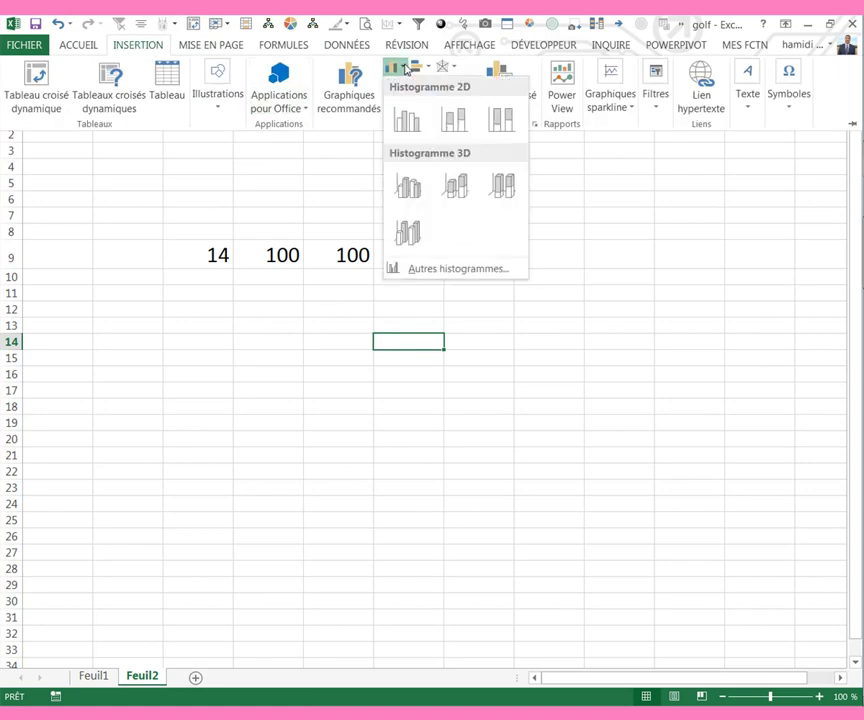
left_click(459, 106)
mouse_move(421, 280)
left_mouse_down()
mouse_move(538, 268)
mouse_move(547, 203)
left_mouse_up()
left_click_drag(576, 436, 590, 644)
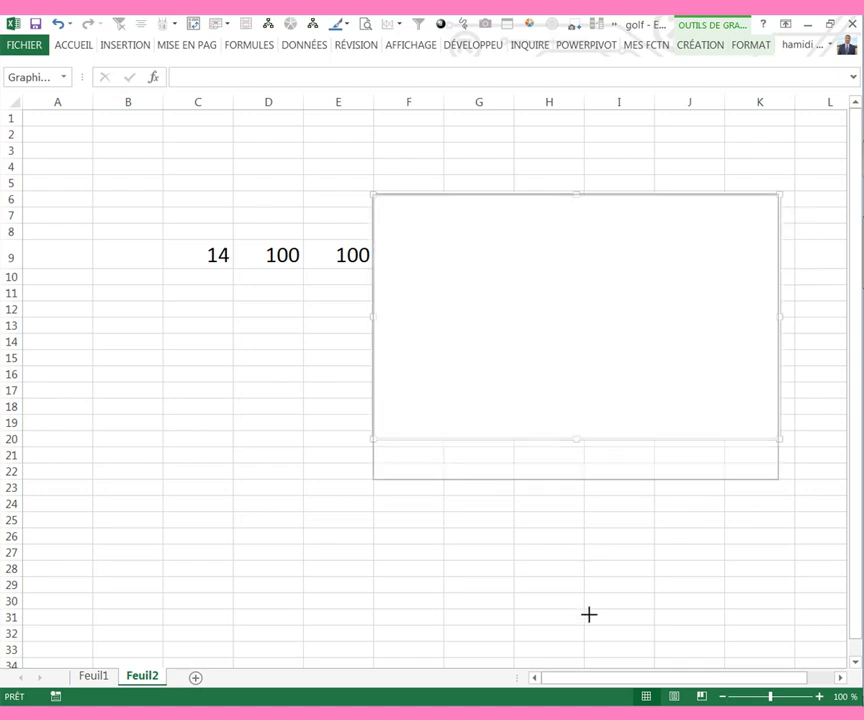
left_click_drag(575, 195, 571, 142)
- In the chart's data source, add Série1 with values from cell E9
right_click(516, 250)
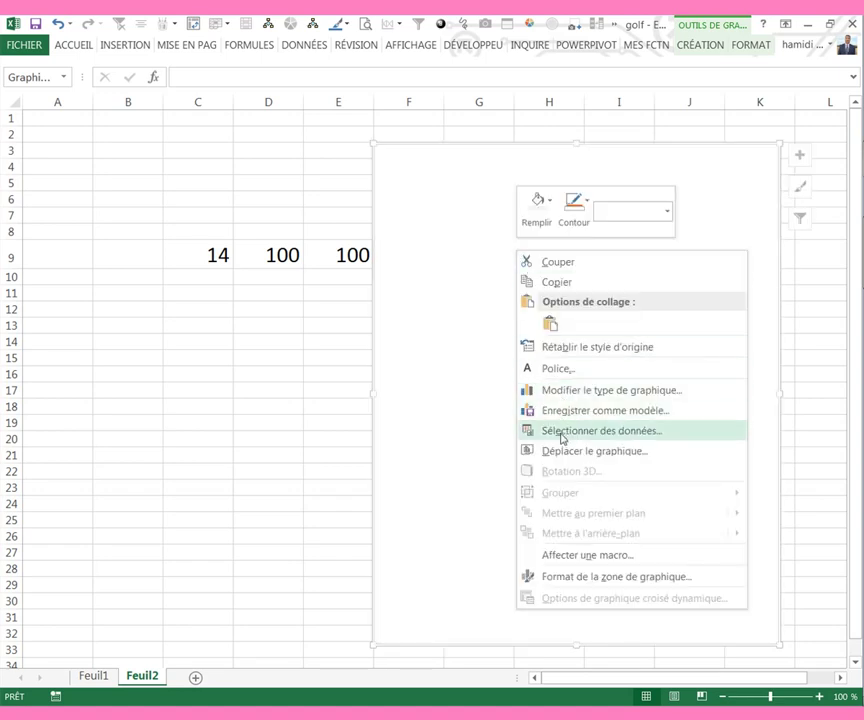
left_click(561, 432)
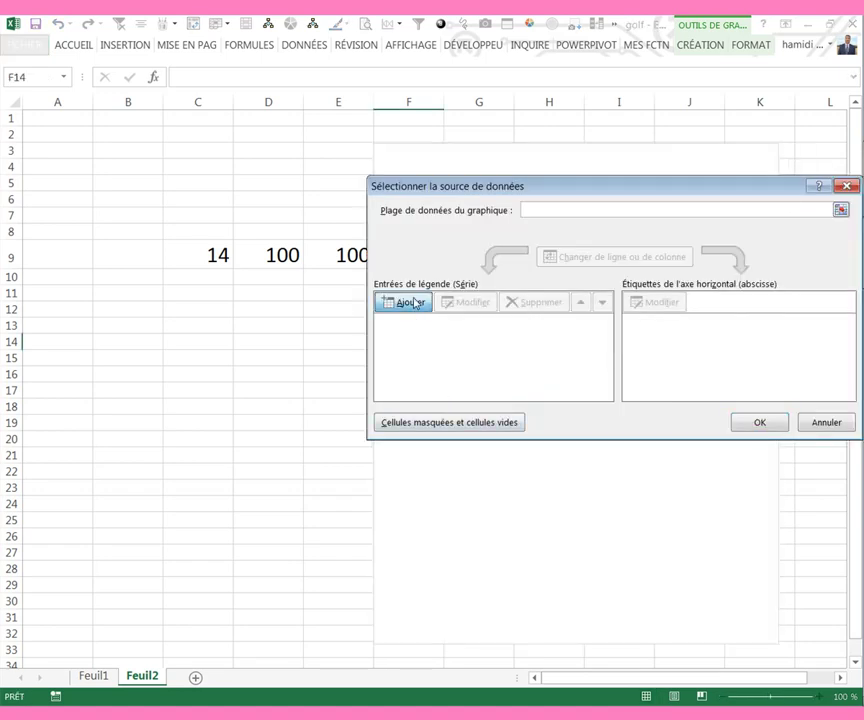
left_click(408, 303)
left_click(512, 331)
key("Delete")
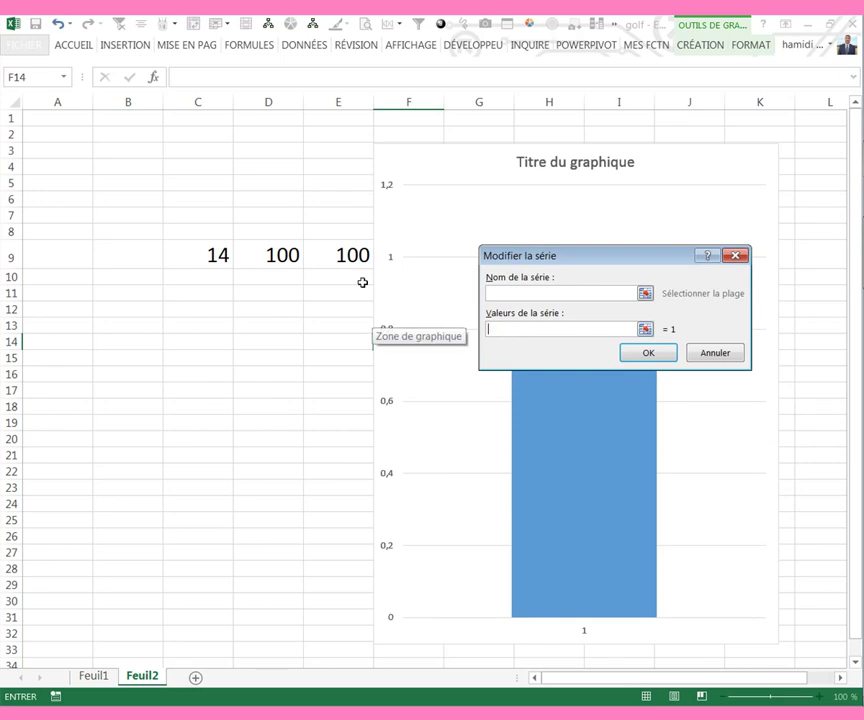
left_click(345, 256)
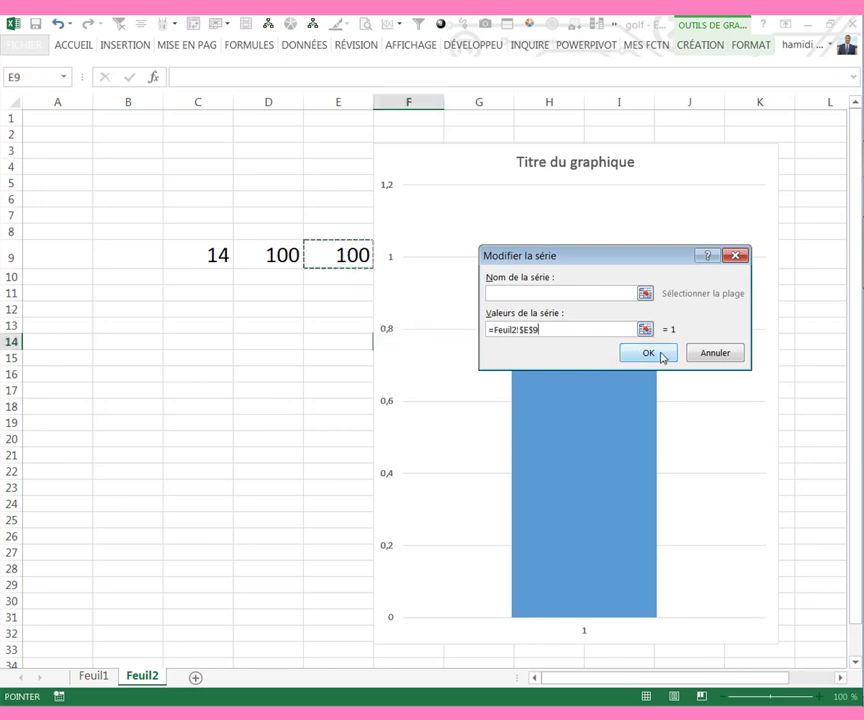
left_click(655, 354)
- Add Série2 with values from cell D9
left_click(409, 303)
left_click_drag(528, 332, 415, 334)
key("Delete")
left_click(285, 260)
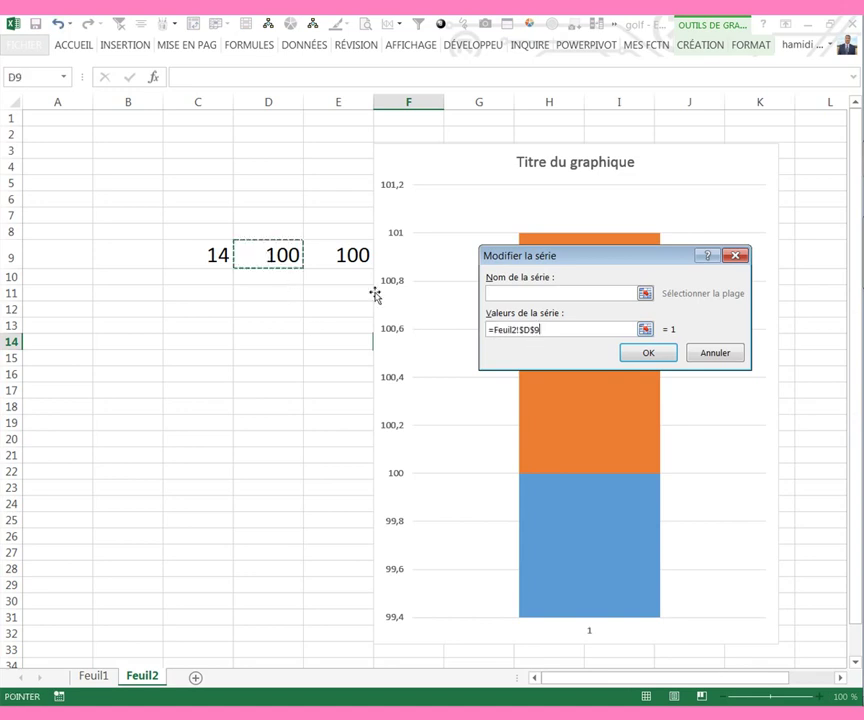
left_click(627, 356)
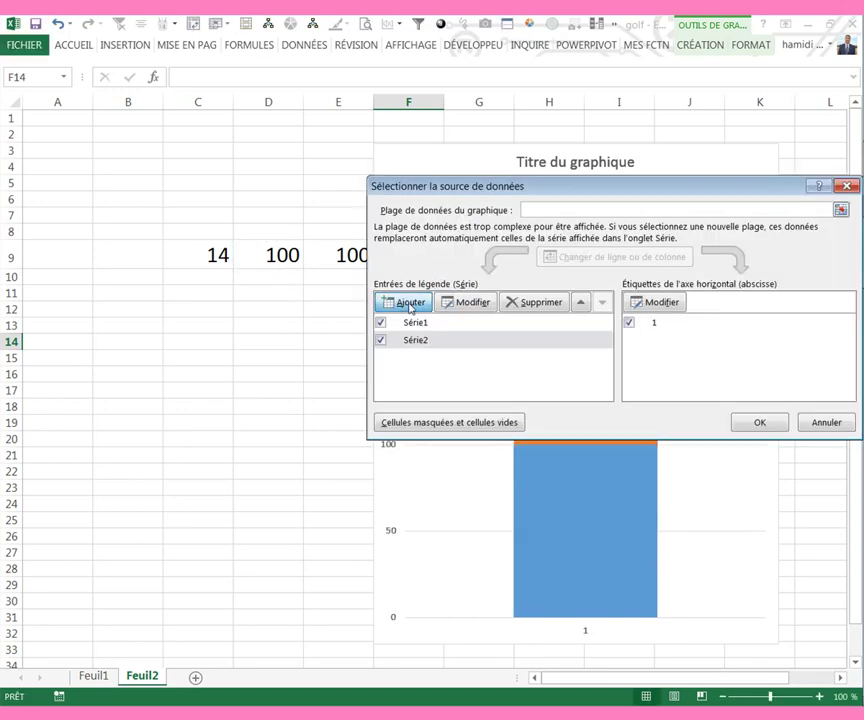
- Add Série3 with values from cell C9 and apply the data source changes
left_click(411, 303)
left_click_drag(506, 330, 487, 330)
key("Delete")
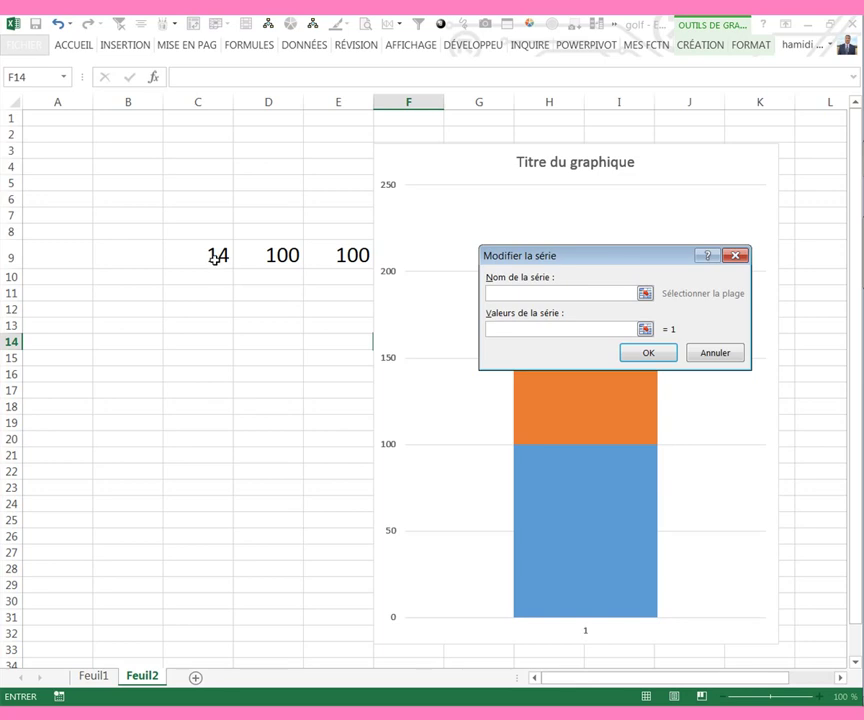
left_click(215, 258)
left_click(650, 354)
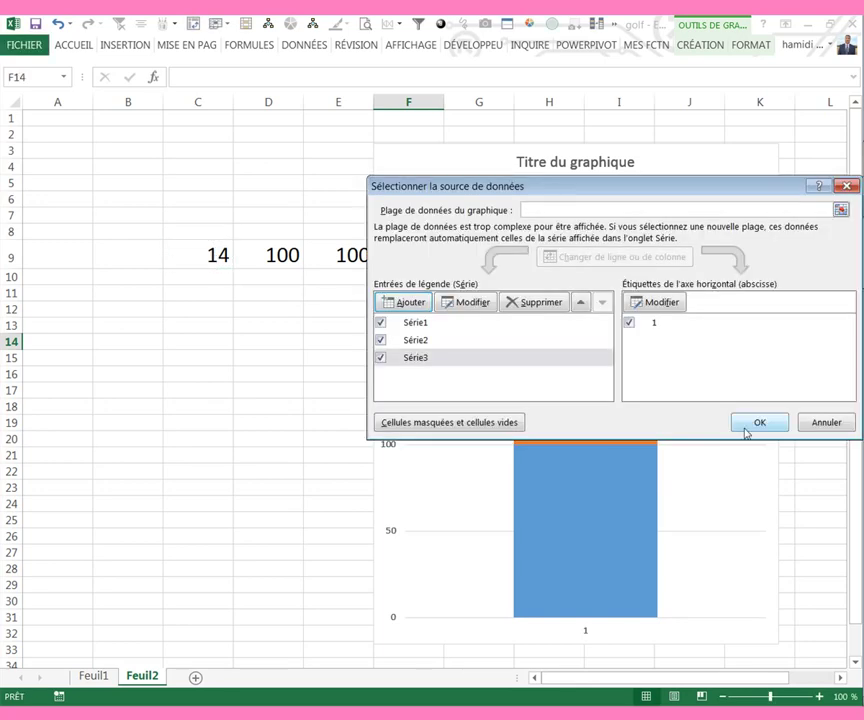
left_click(756, 424)
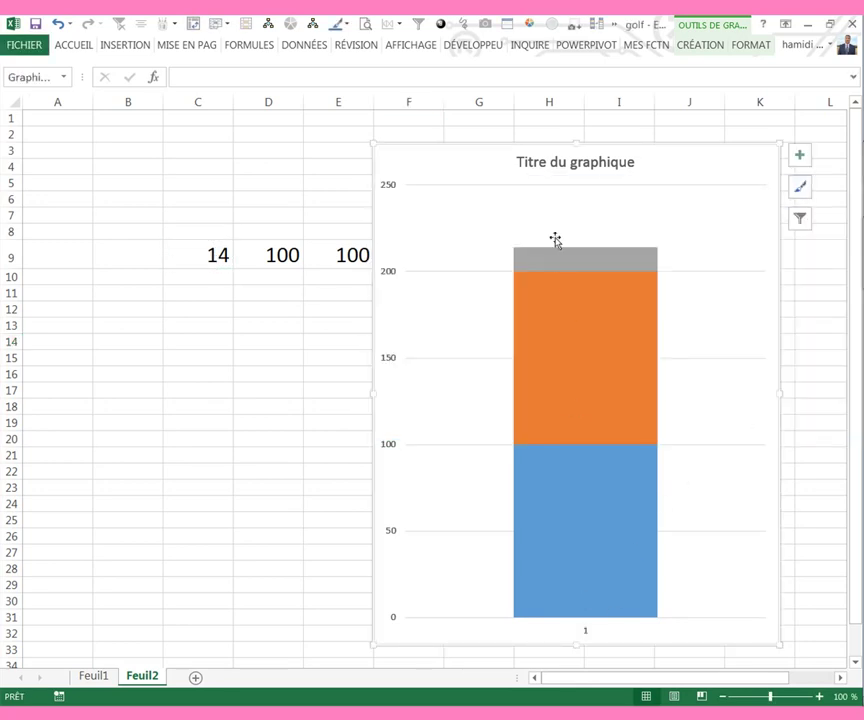
- Delete the default chart title, then select the orange series
left_click(557, 166)
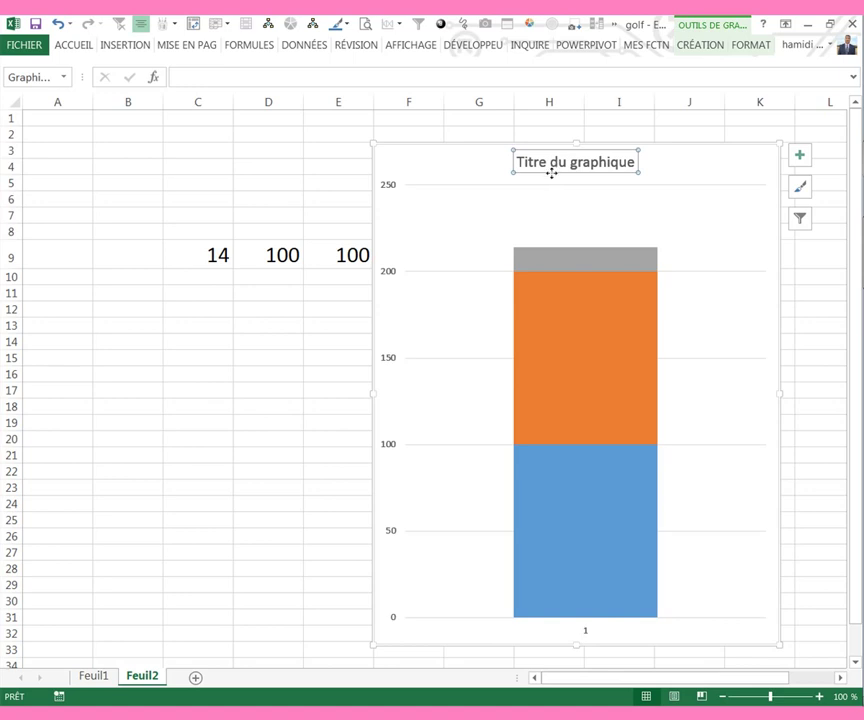
key("Delete")
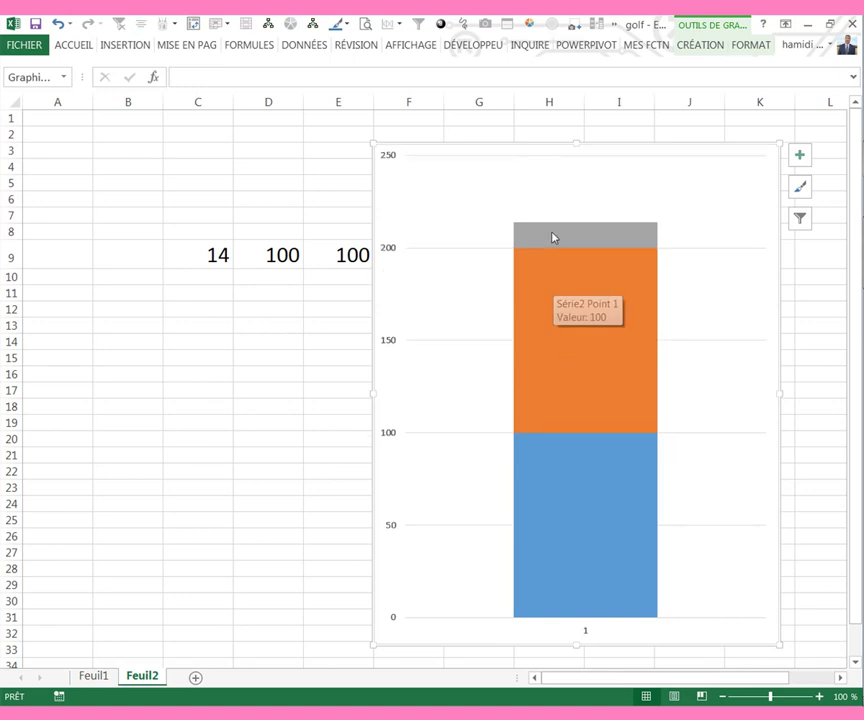
left_click(558, 325)
right_click(583, 320)
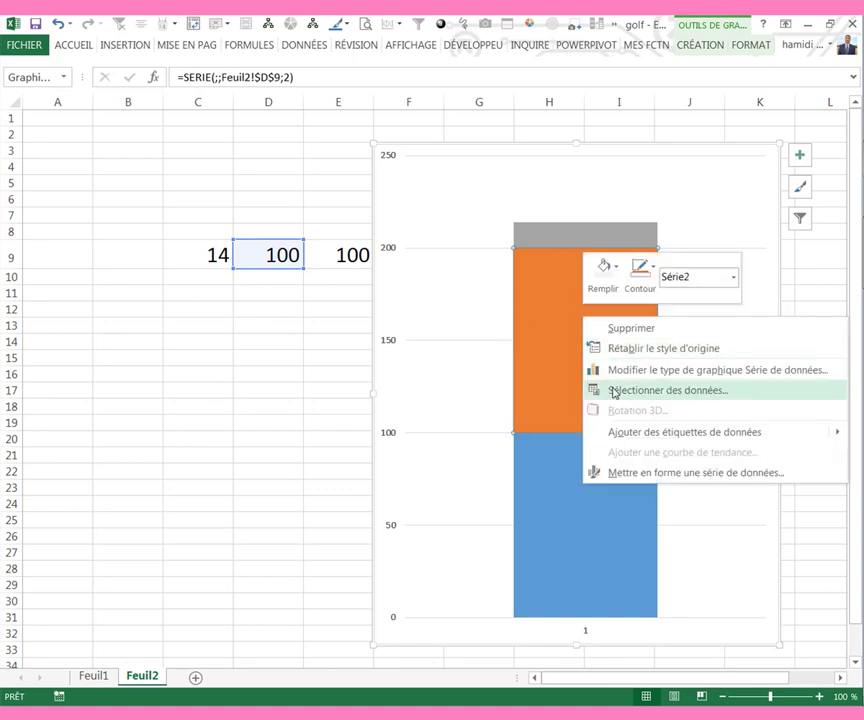
- In the combo chart type, set Série2 and Série3 to Nuages de points, keeping Série1 stacked
left_click(615, 370)
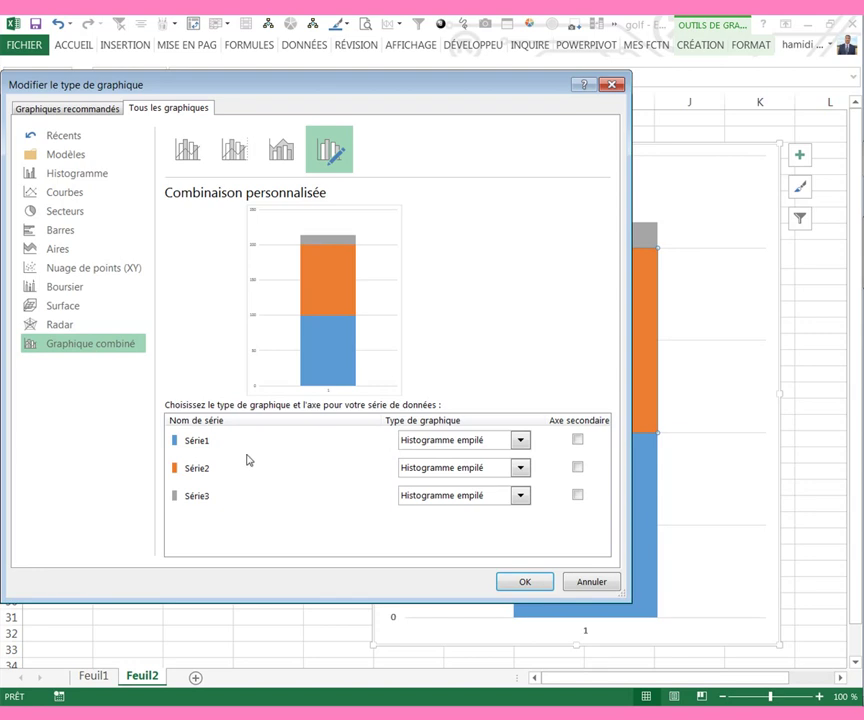
left_click(521, 468)
scroll(600, 351, "down", 10)
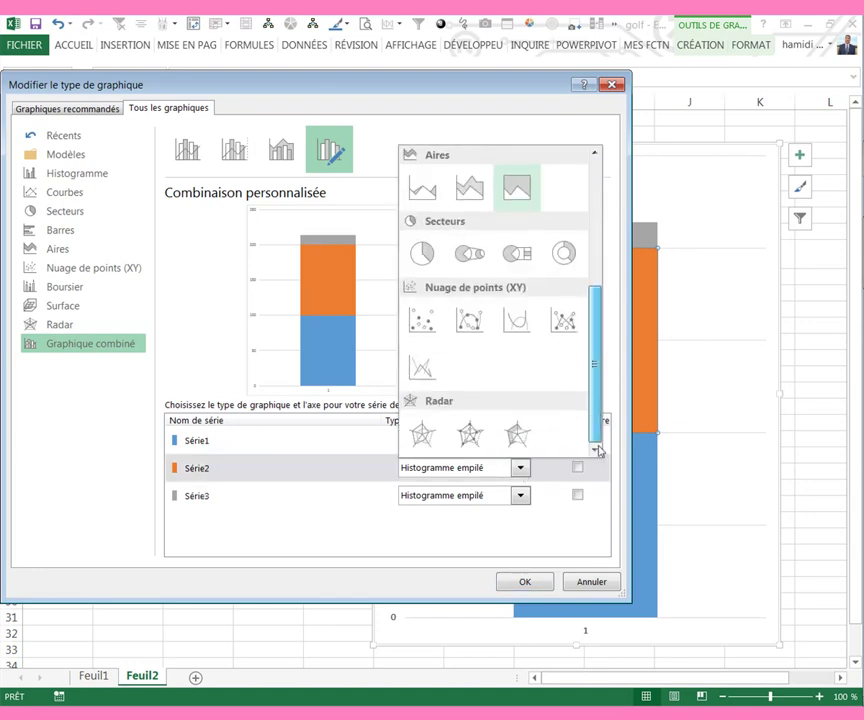
left_click(422, 322)
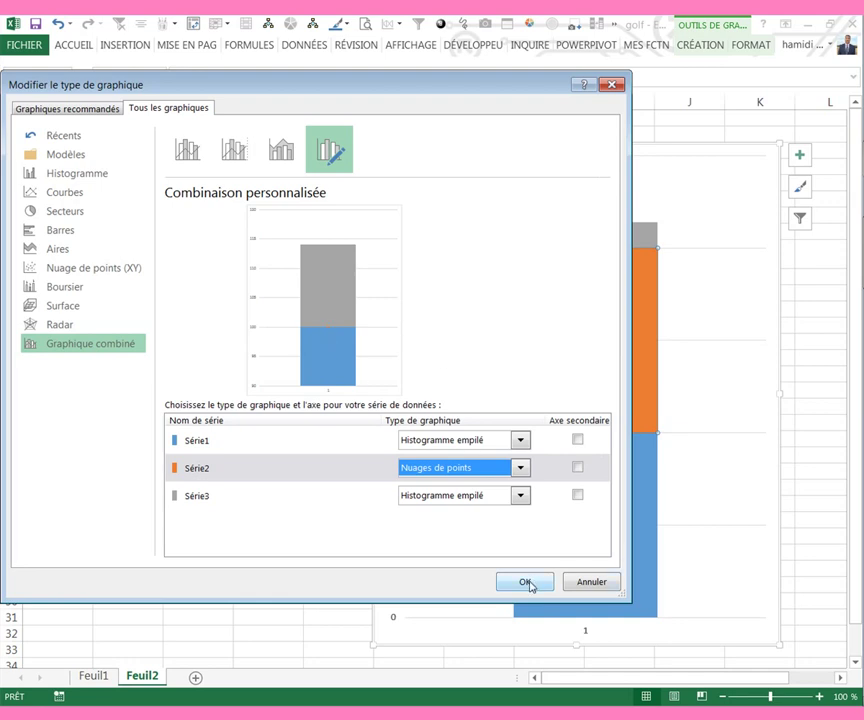
left_click(521, 496)
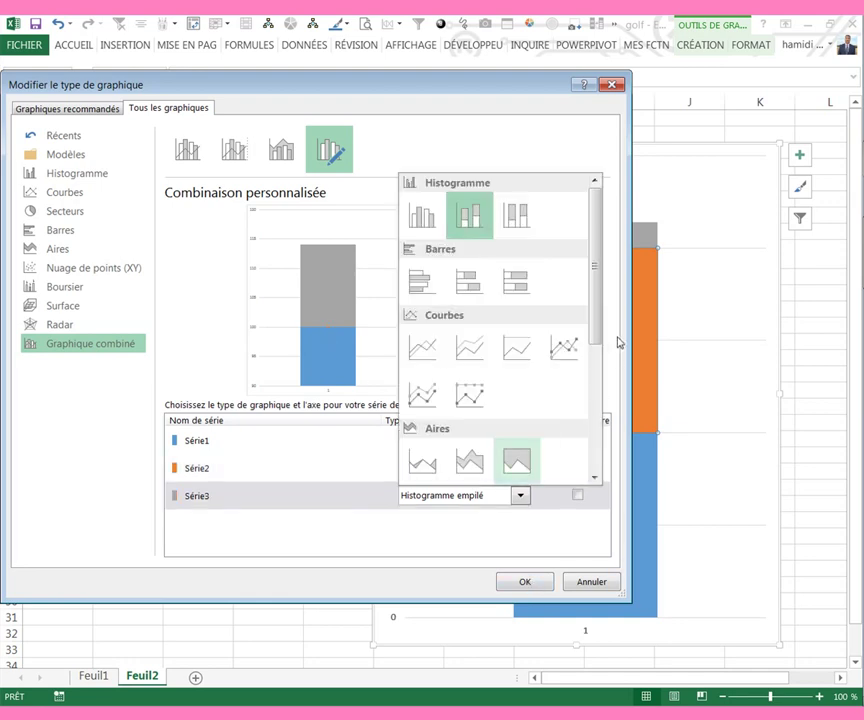
left_click_drag(604, 324, 587, 458)
left_click(422, 360)
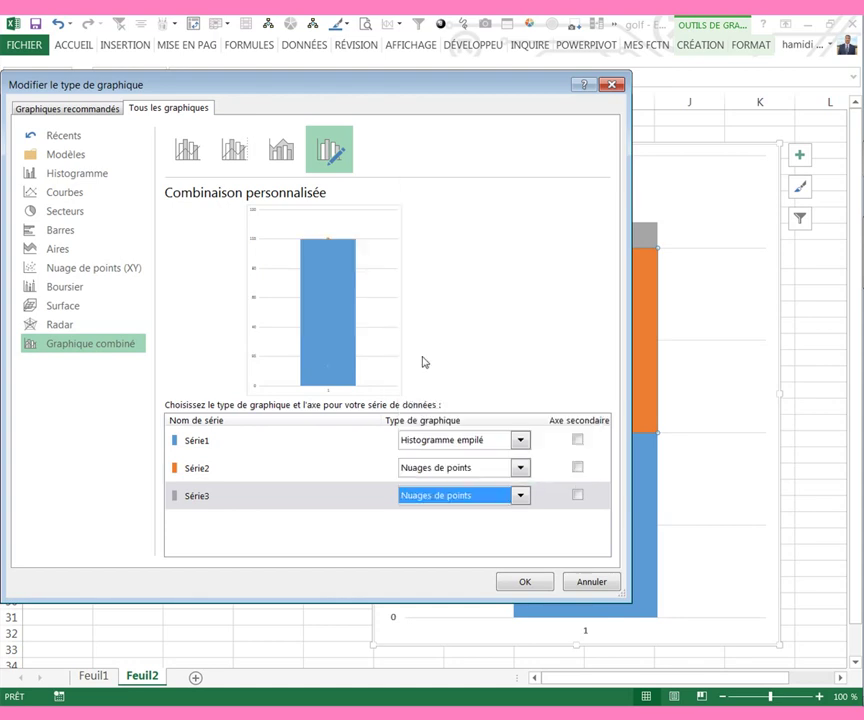
left_click(524, 585)
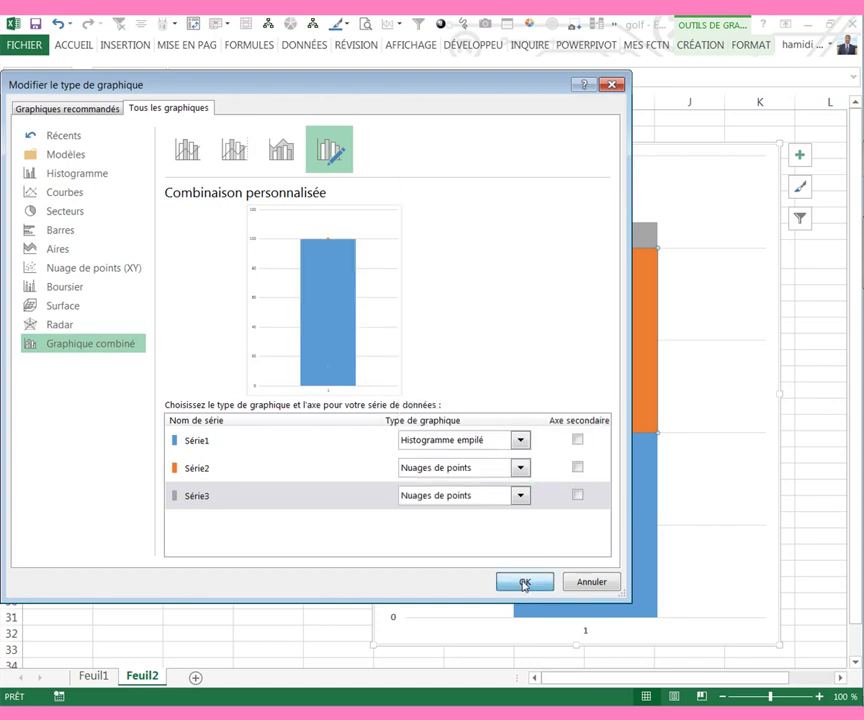
left_click(224, 447)
- On Feuil1, select the grass strip picture and type a 'CC' note in cell E38
left_click(92, 668)
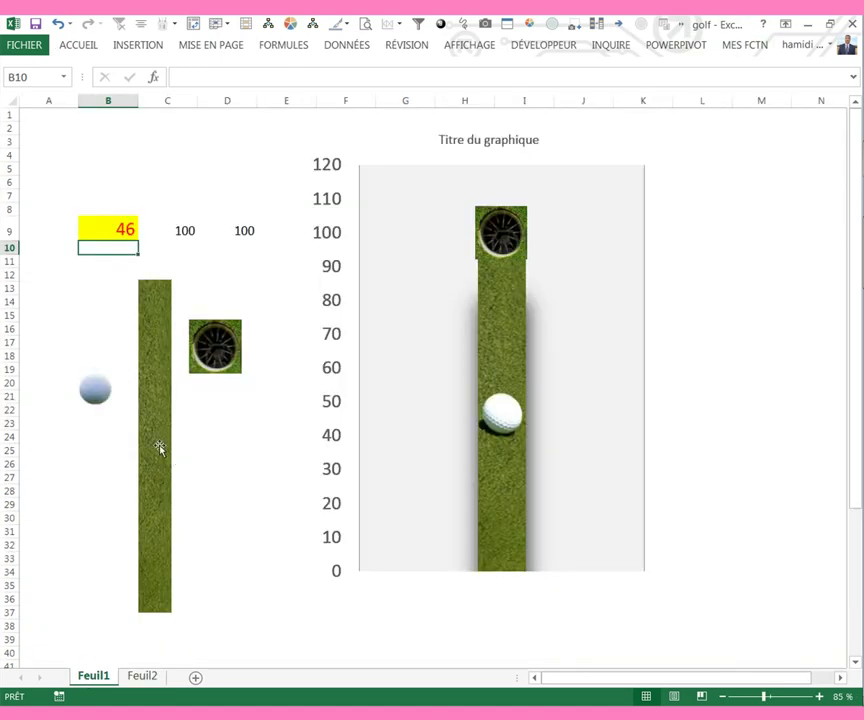
left_click(155, 445)
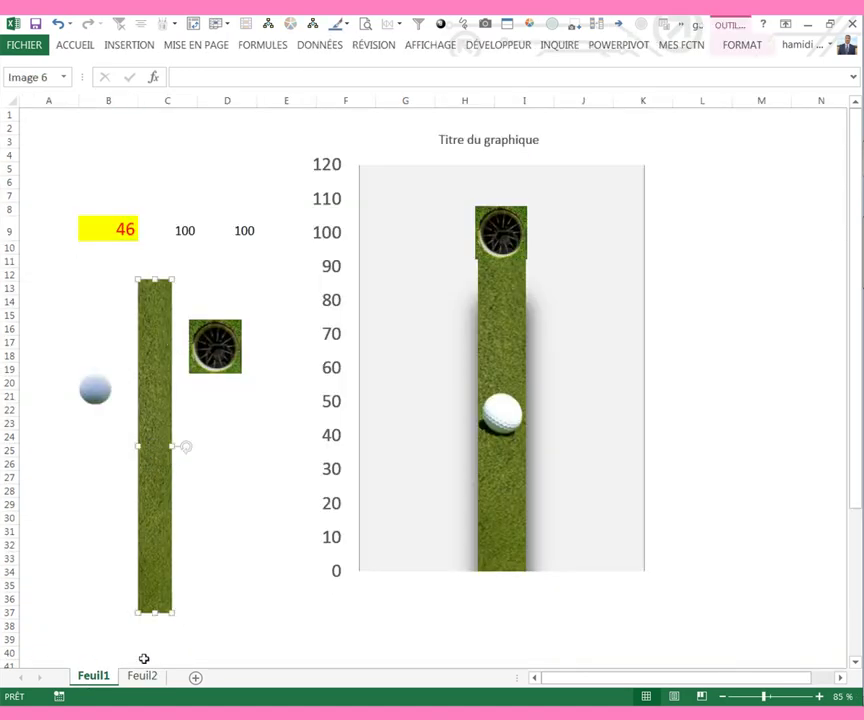
left_click(272, 631)
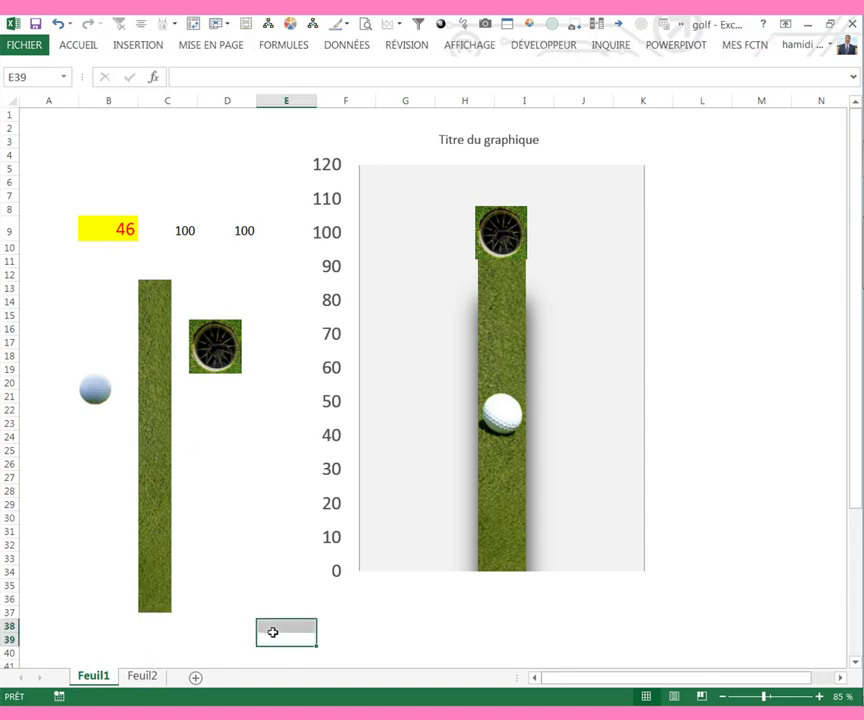
type("CTRL+")
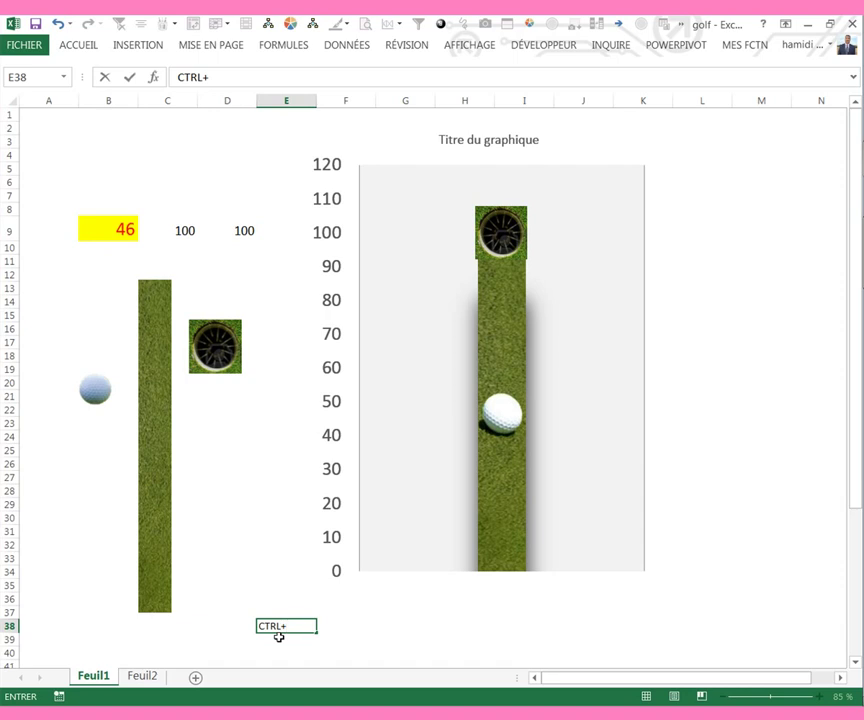
type("C")
key("Return")
- Paste the grass picture into Feuil2's blue column and start a 'CTRL+V' note in B21
left_click(163, 515)
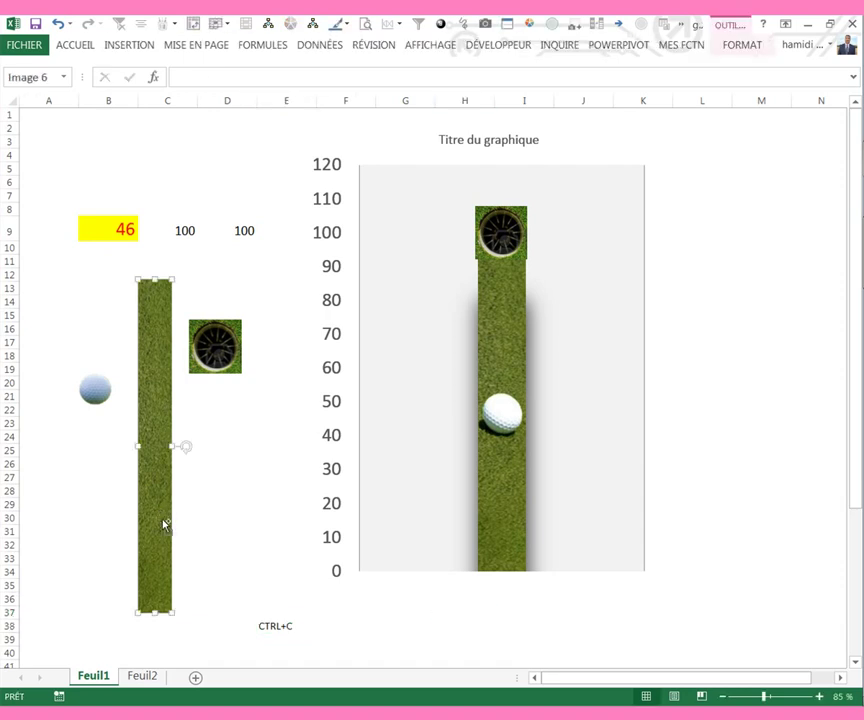
left_click(141, 676)
left_click(563, 393)
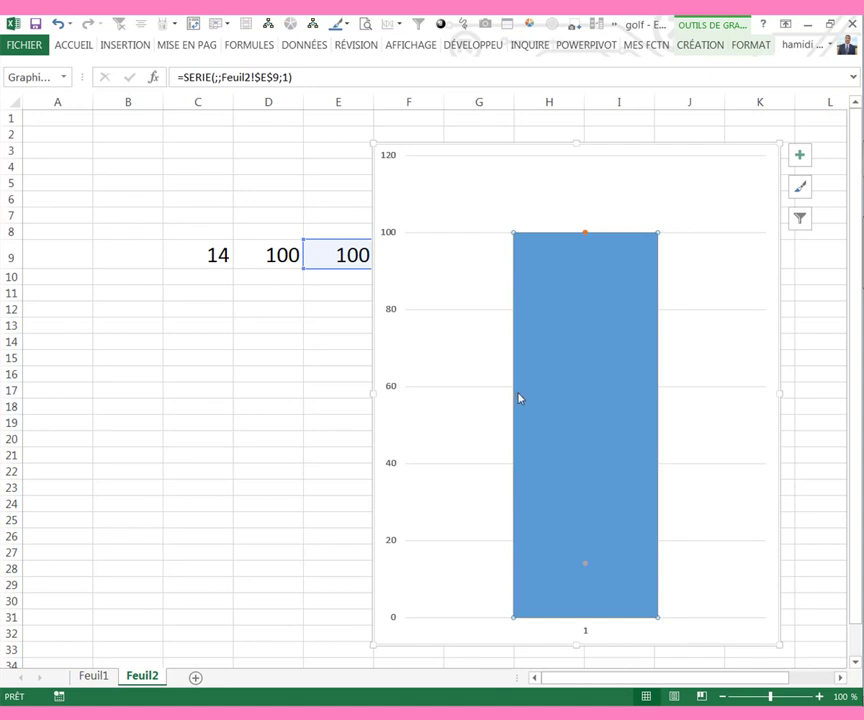
key("ctrl+v")
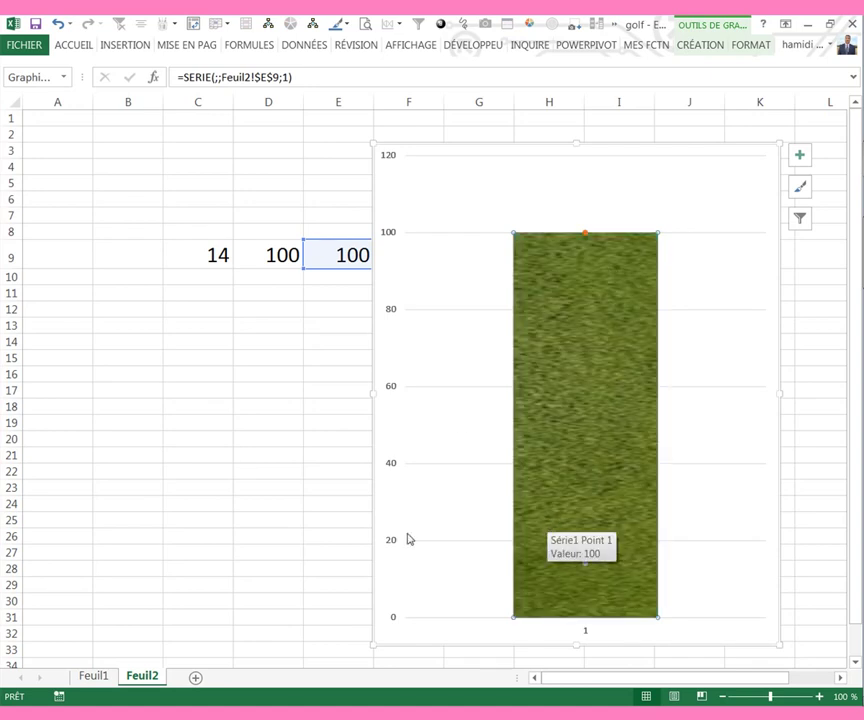
left_click(134, 455)
type("CTRL+V")
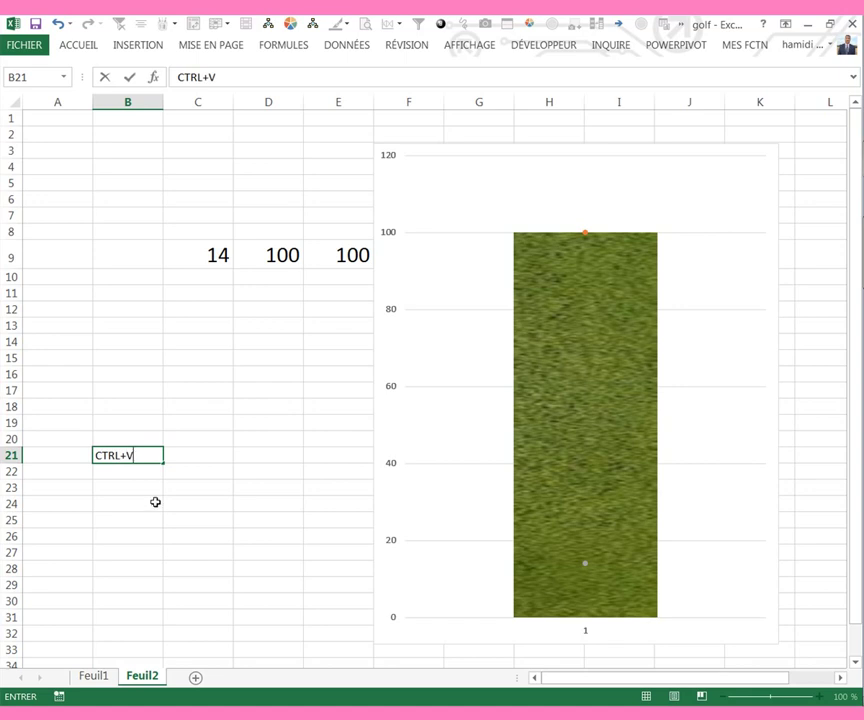
- Copy the golf ball picture from Feuil1 and paste it onto the chart's value point at 14
left_click(155, 502)
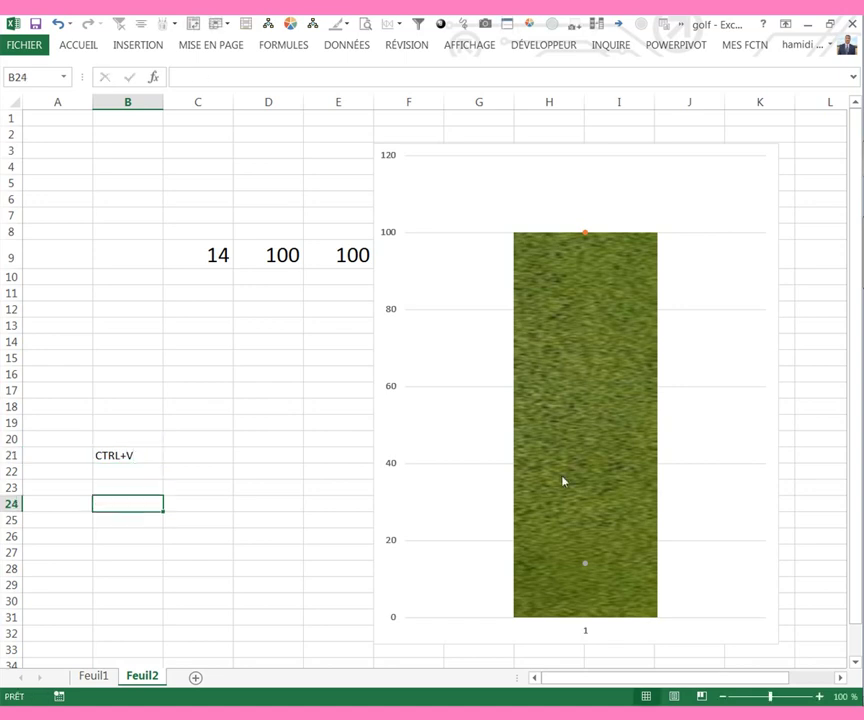
left_click(96, 676)
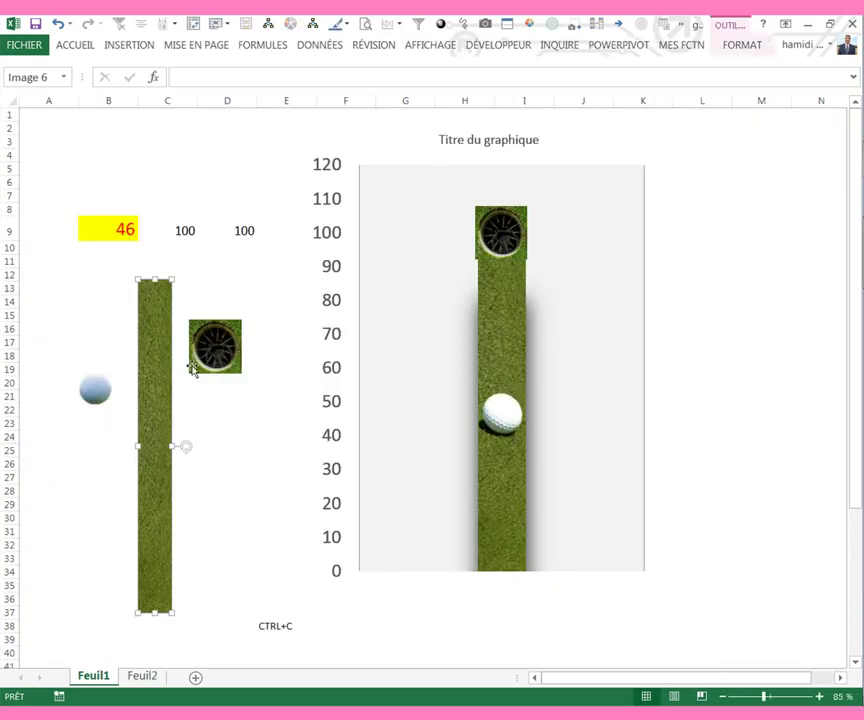
left_click(93, 400)
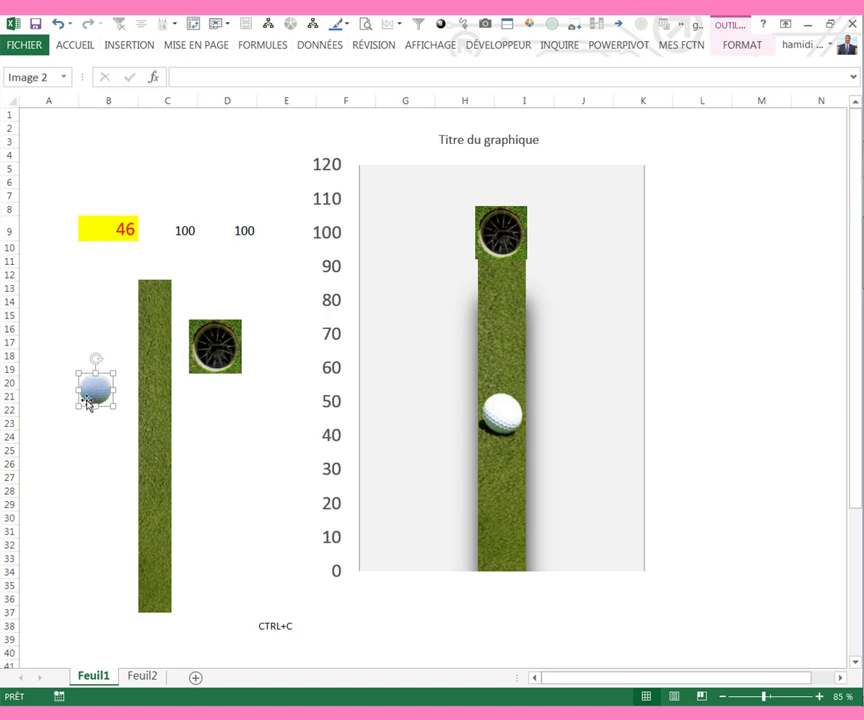
left_click(284, 628)
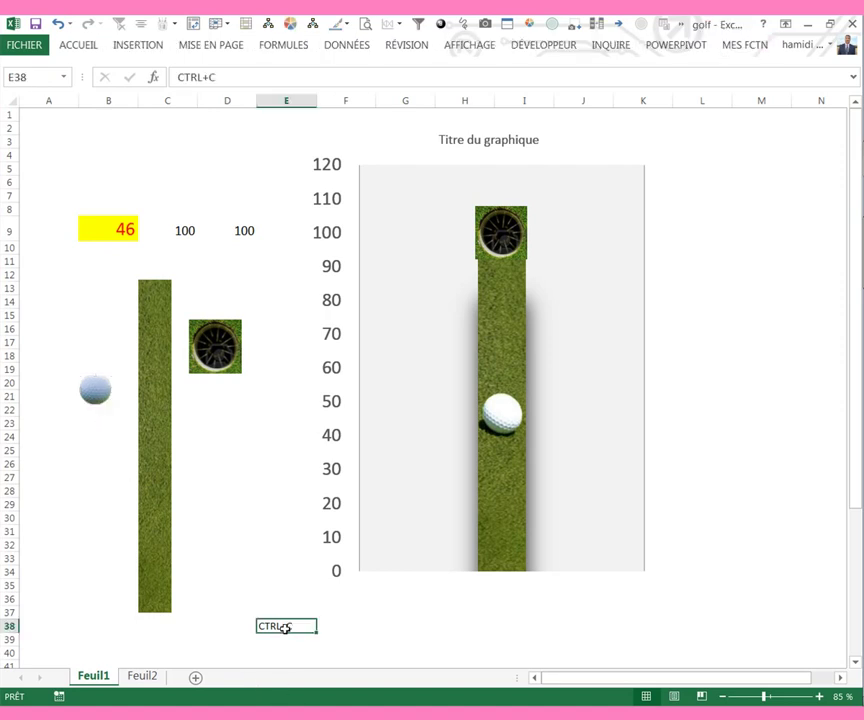
left_click(142, 676)
left_click(128, 453)
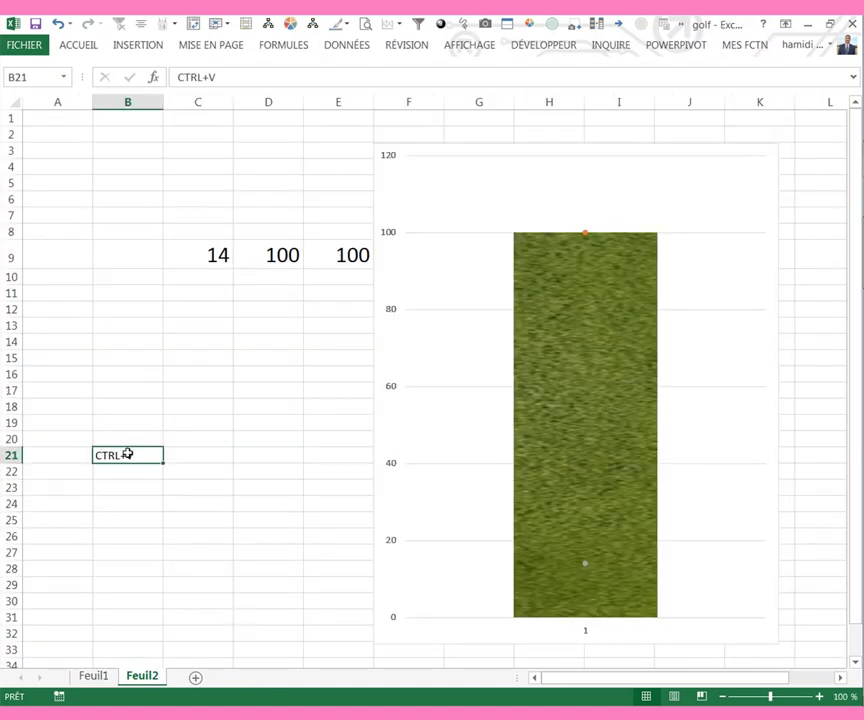
left_click(585, 566)
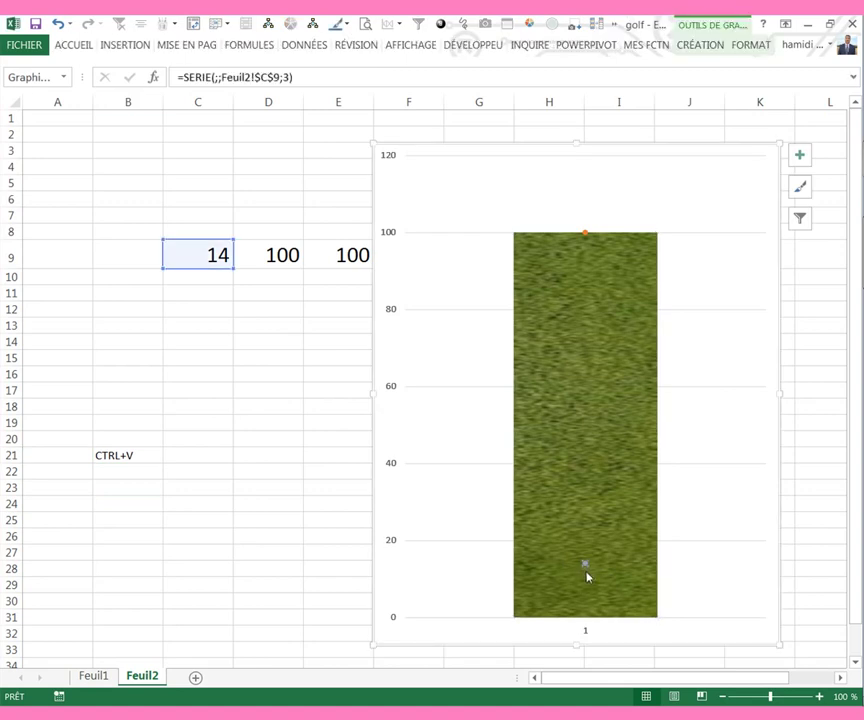
key("ctrl+v")
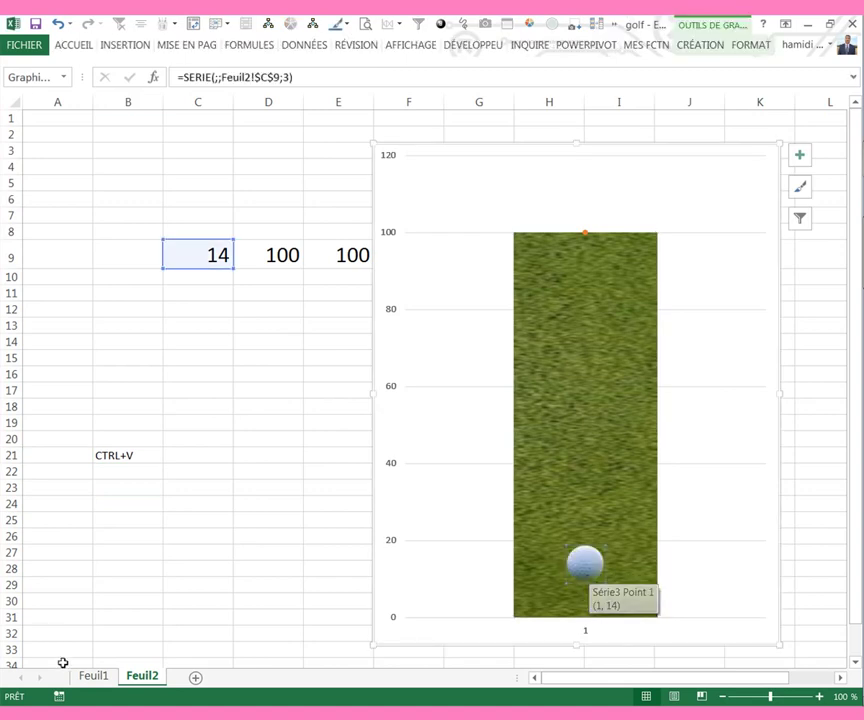
- Copy the golf hole picture from Feuil1 and paste it onto the top marker at 100
left_click(95, 676)
left_click(236, 350)
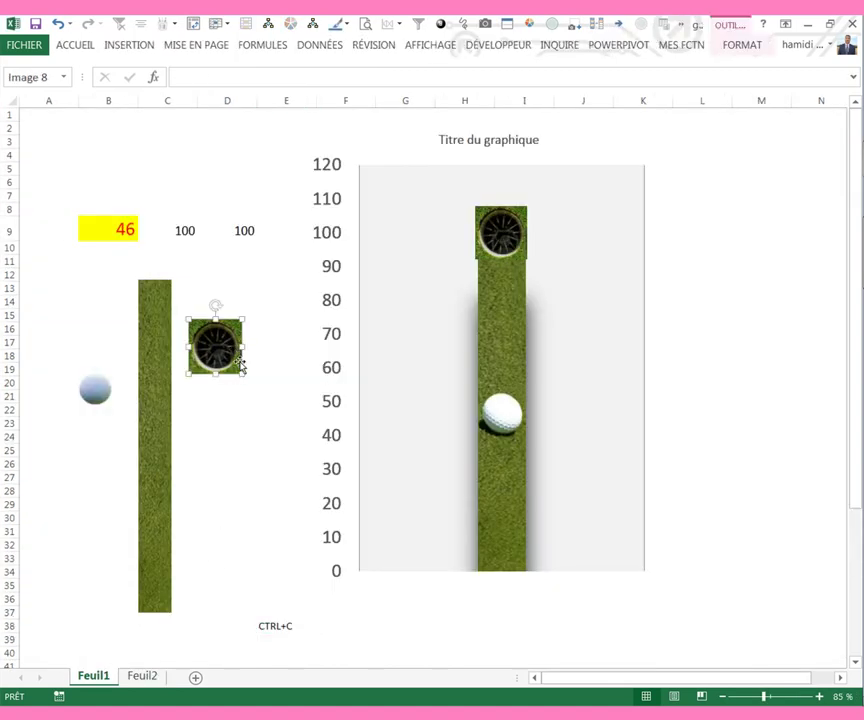
left_click(270, 631)
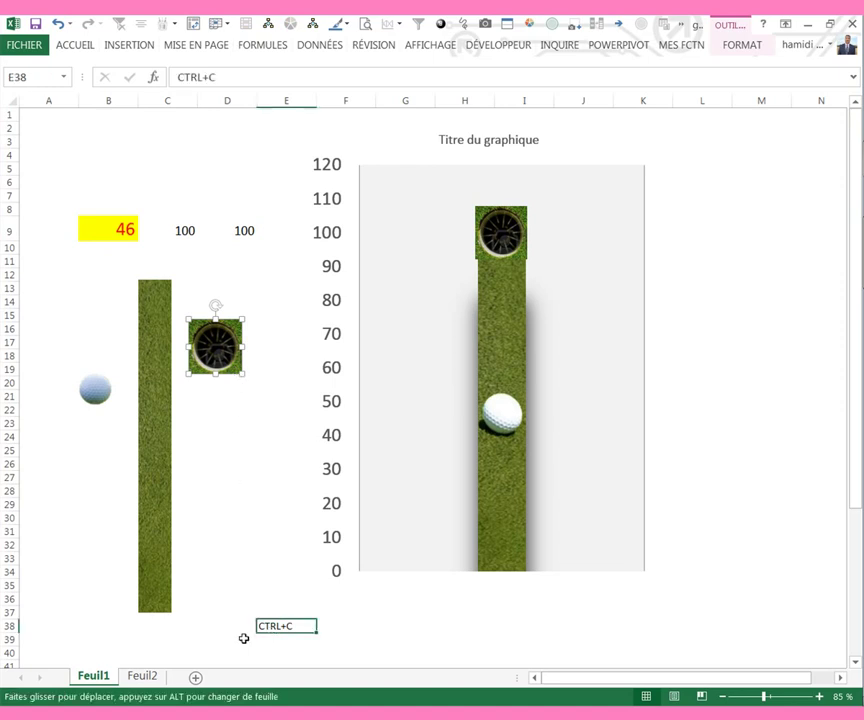
left_click(148, 676)
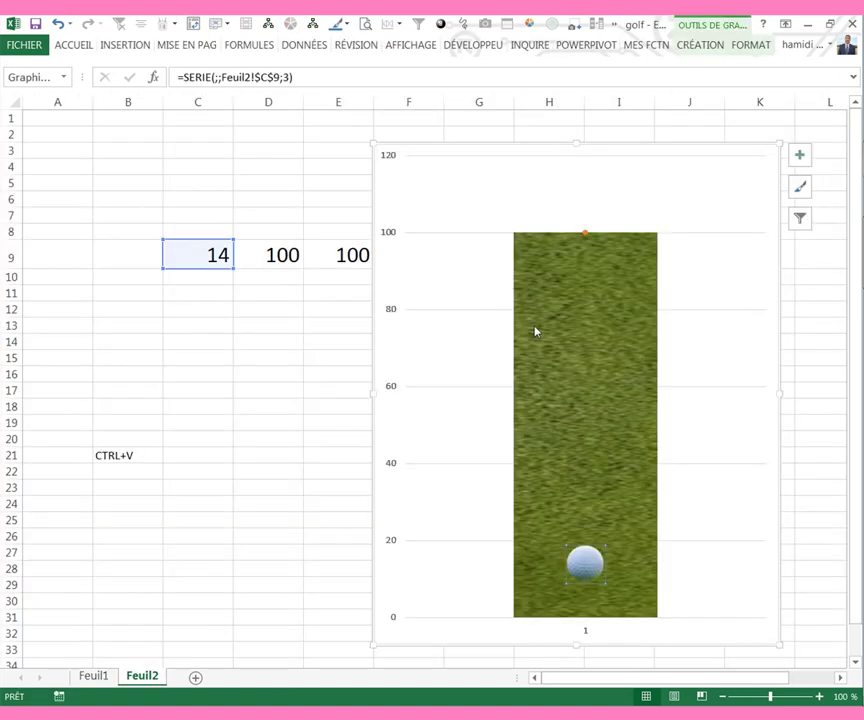
left_click(585, 236)
key("ctrl+v")
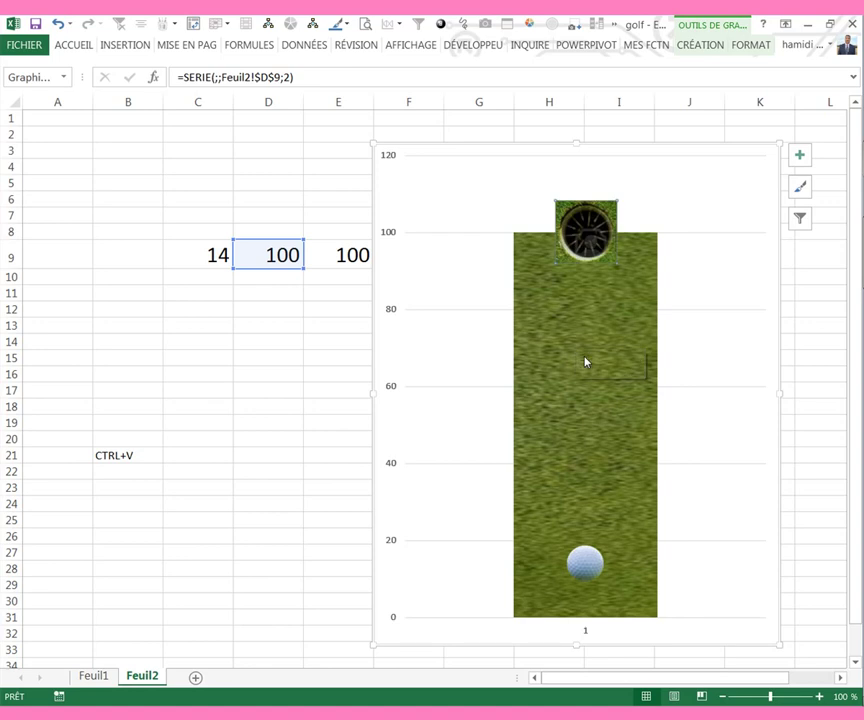
left_click(584, 394)
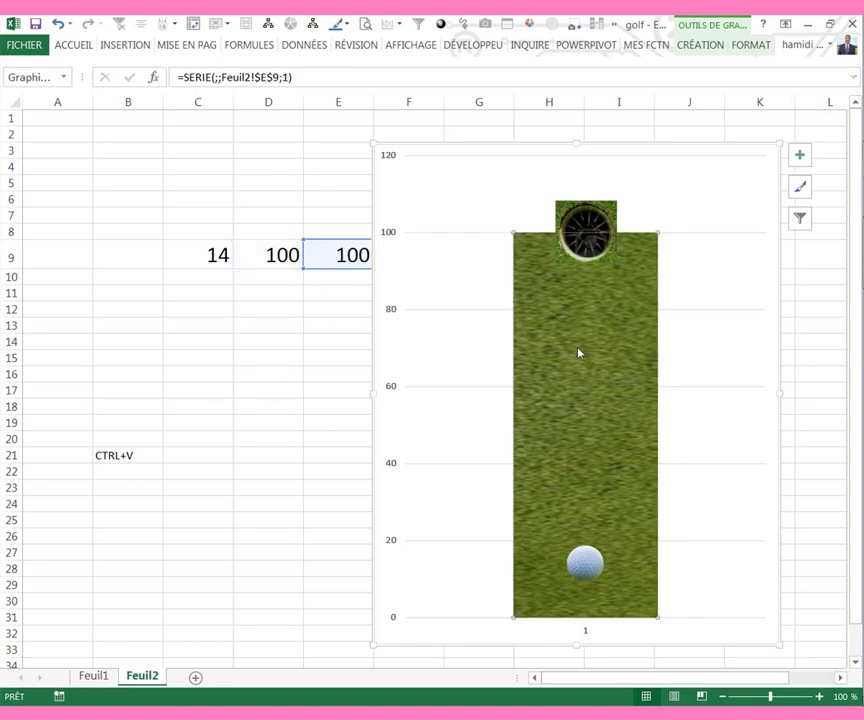
- Raise the grass column's gap width from 150% to 500% in the data point format pane
right_click(578, 352)
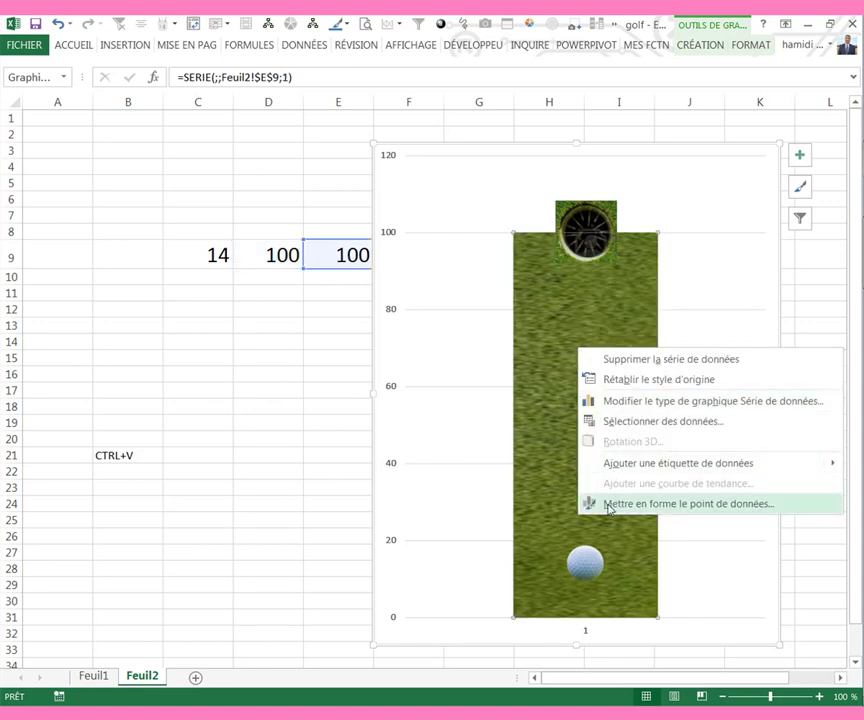
left_click(610, 505)
left_click_drag(710, 158, 228, 177)
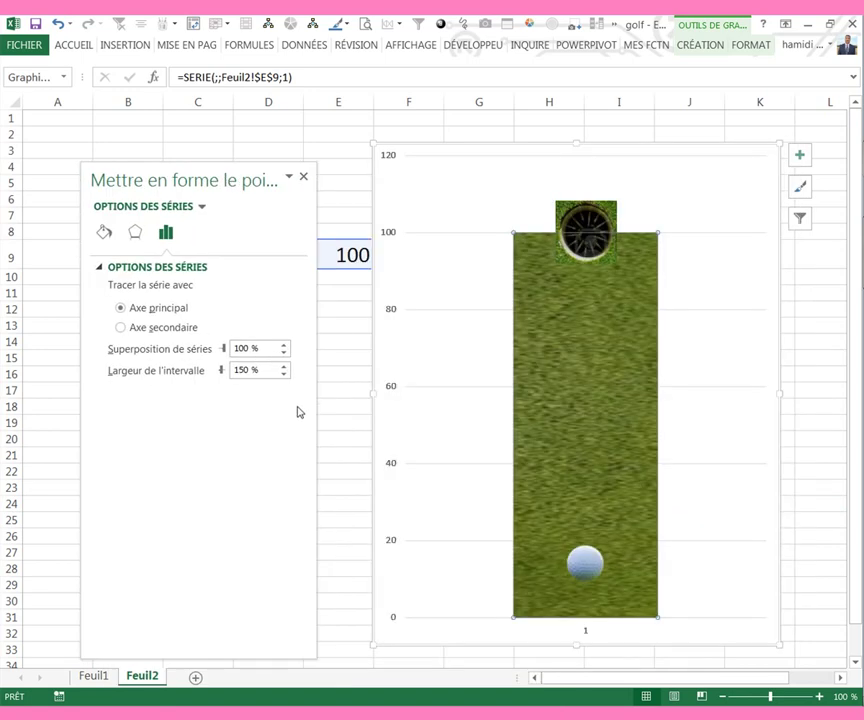
left_click_drag(222, 372, 228, 373)
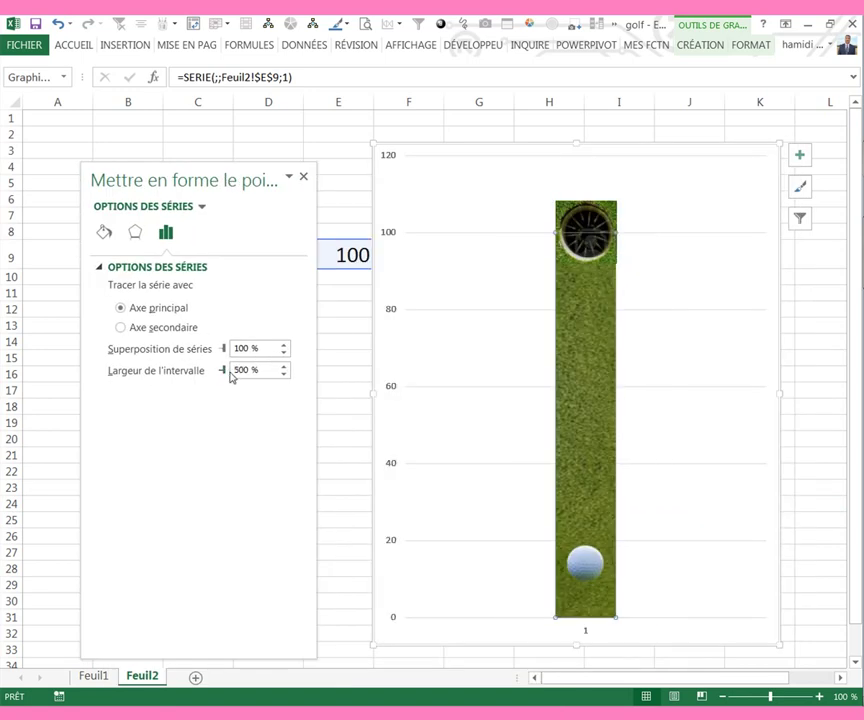
left_click(303, 177)
left_click(298, 186)
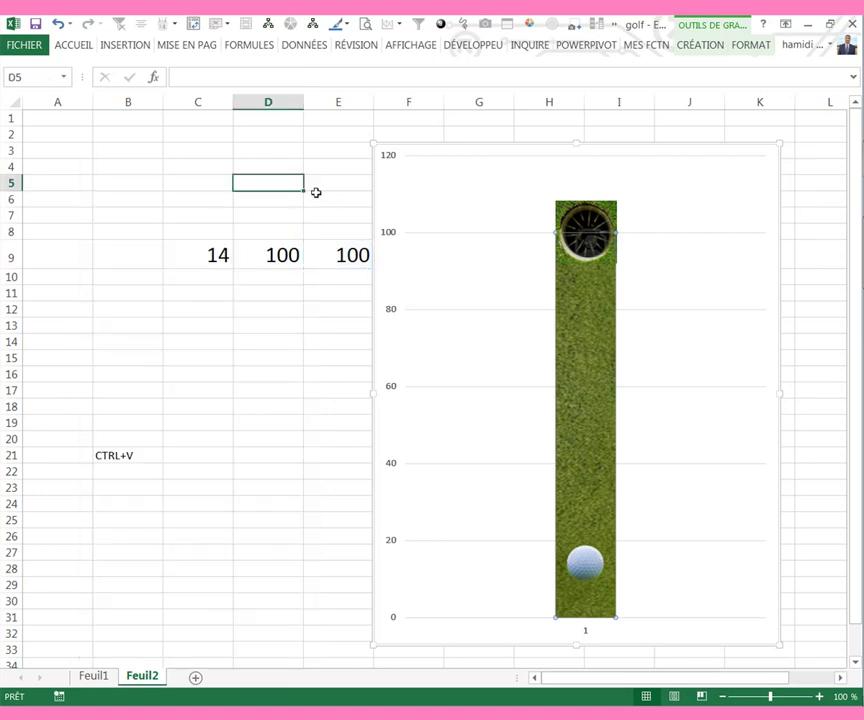
- Set the vertical axis major unit to 10 so it runs 0 to 110
left_click_drag(438, 149, 450, 128)
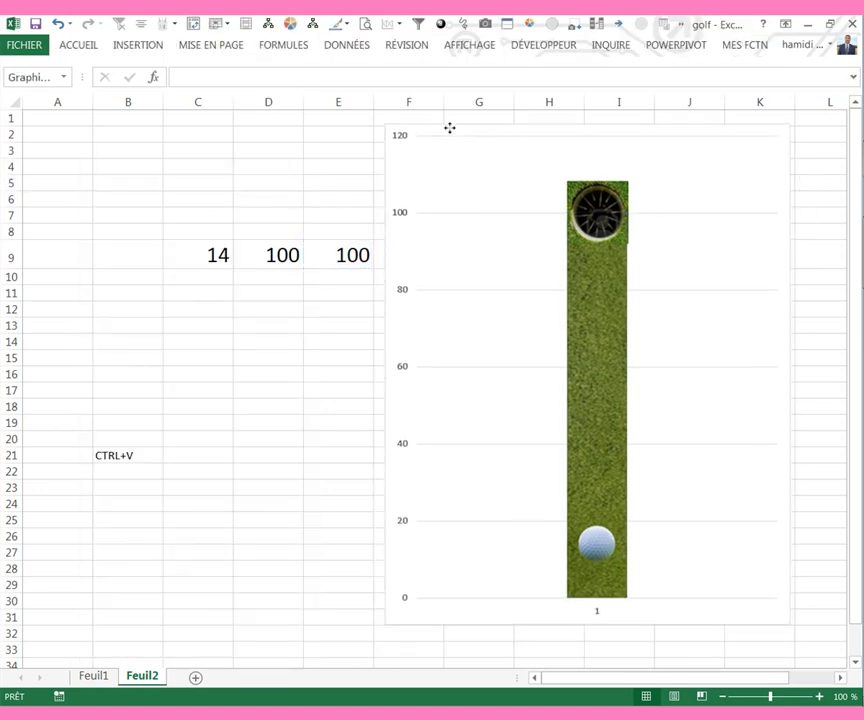
left_click(478, 213)
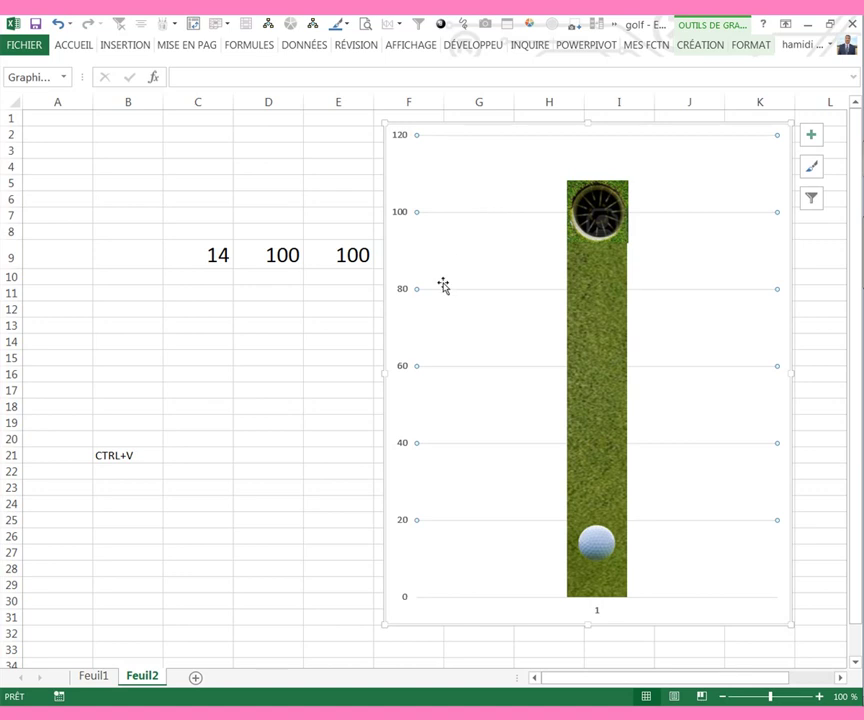
right_click(403, 292)
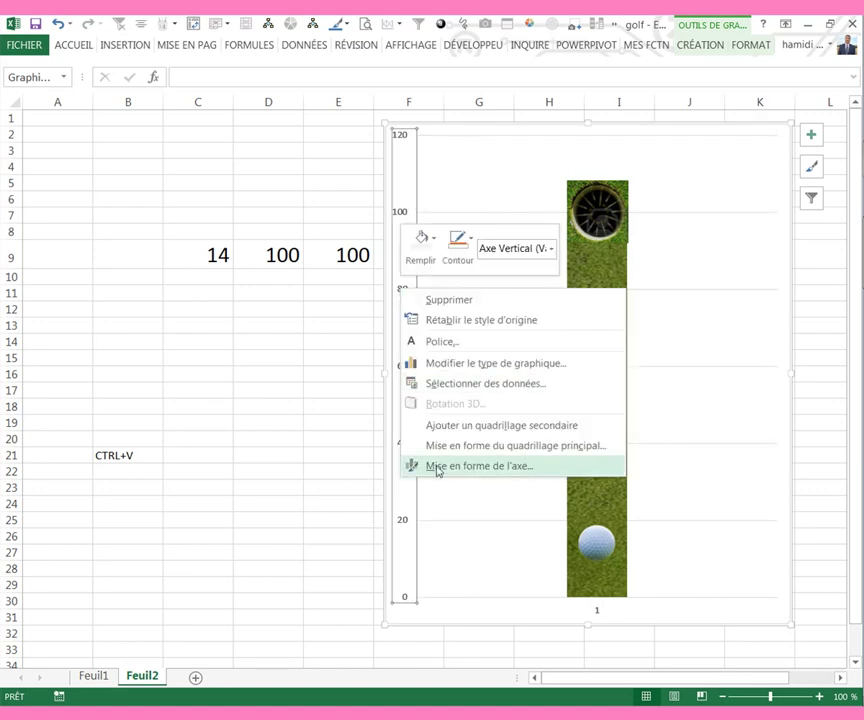
left_click(438, 467)
left_click_drag(200, 367, 150, 373)
type("10")
left_click(210, 393)
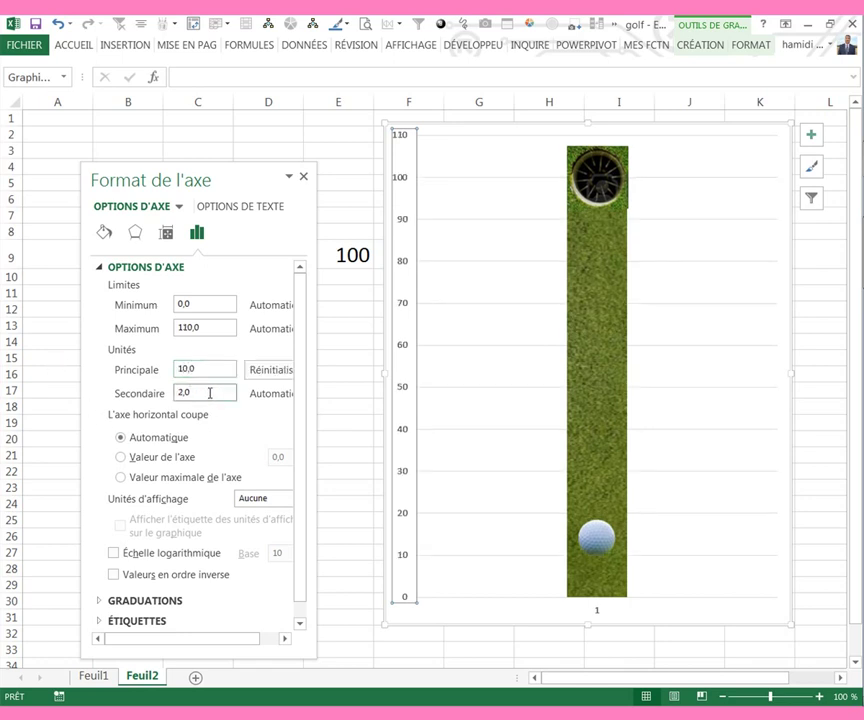
- Close the axis pane and delete the horizontal category axis
left_click(303, 176)
left_click(600, 614)
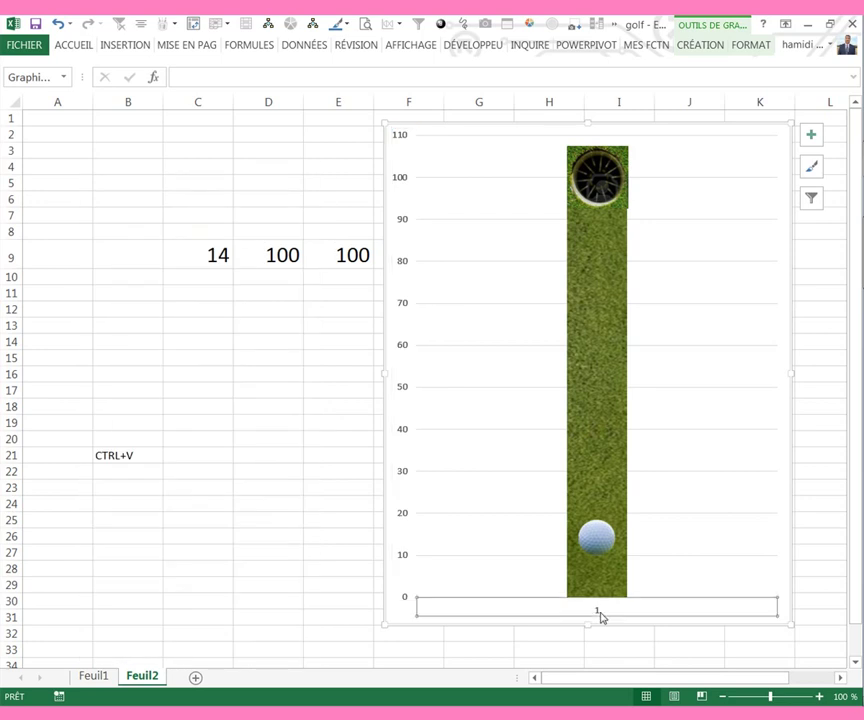
key("Delete")
- Enlarge the golf chart's value axis numbers (0–110) from font size 10 to 20
left_click(320, 440)
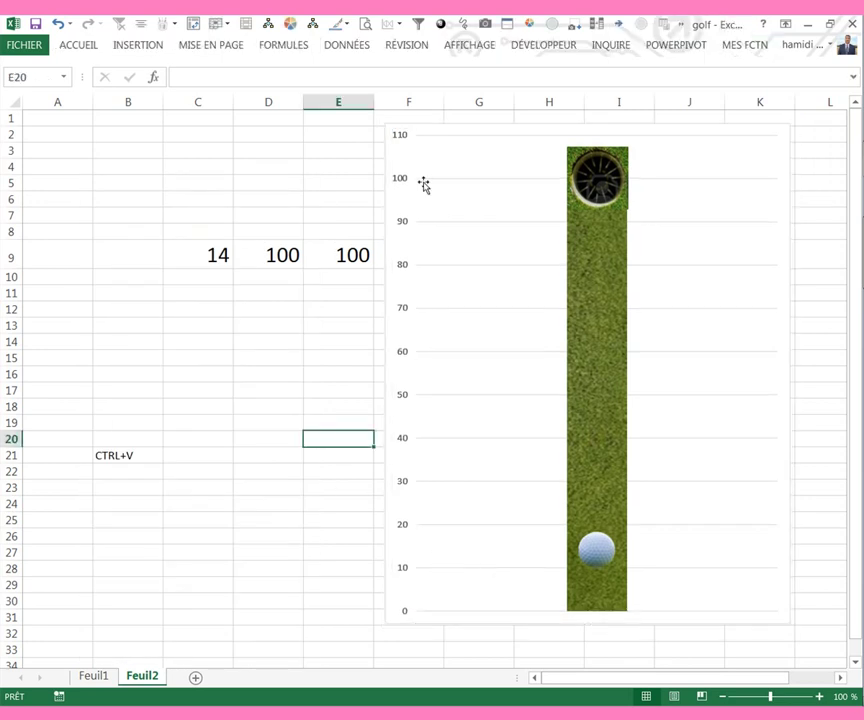
left_click(398, 183)
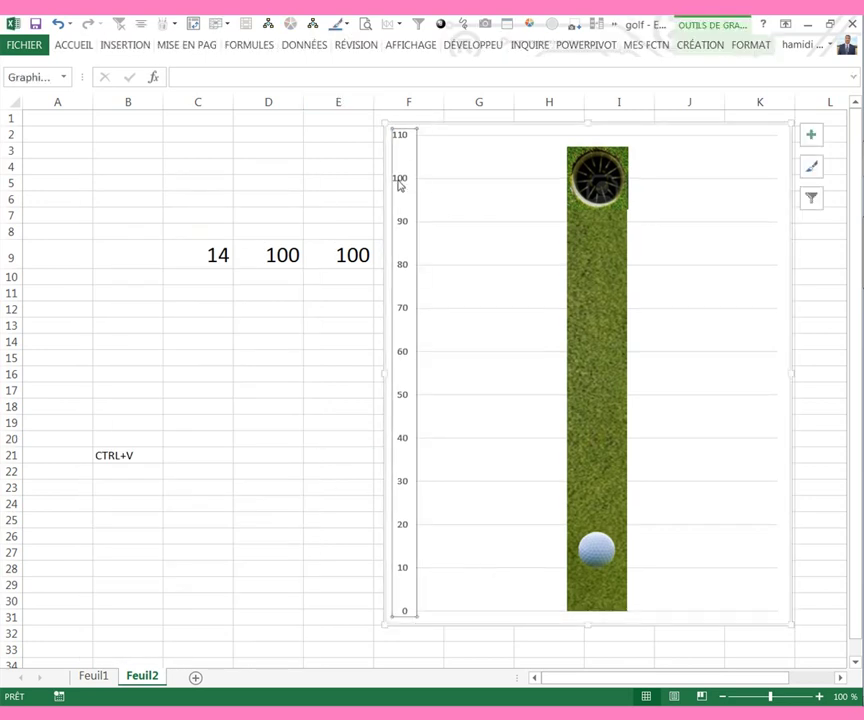
left_click(79, 48)
double_click(204, 75)
double_click(204, 75)
double_click(204, 75)
left_click(323, 174)
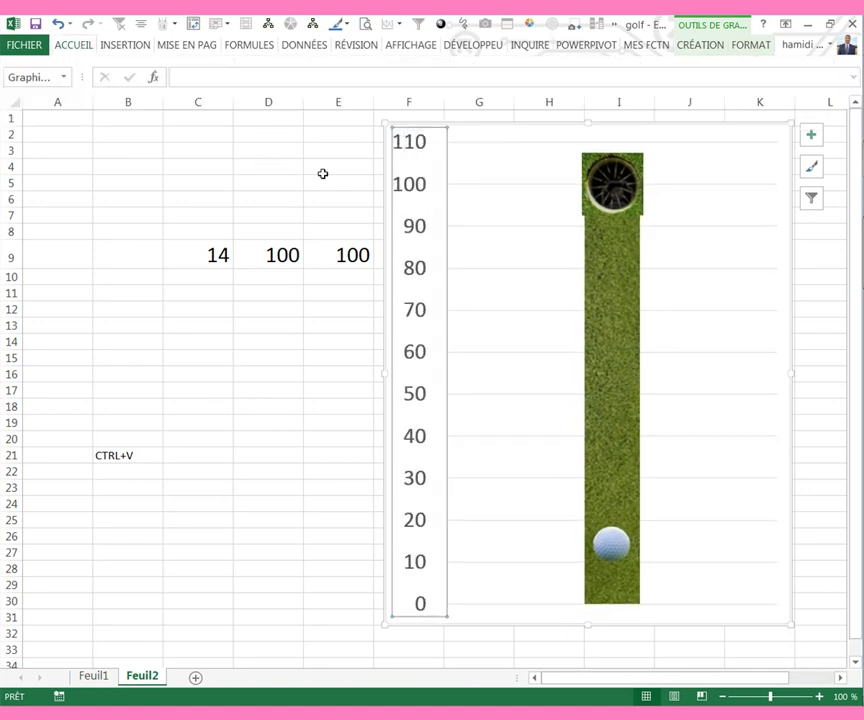
left_click(308, 163)
- Test the ball's movement by entering 20, then 59, then 100 in C9
left_click(213, 255)
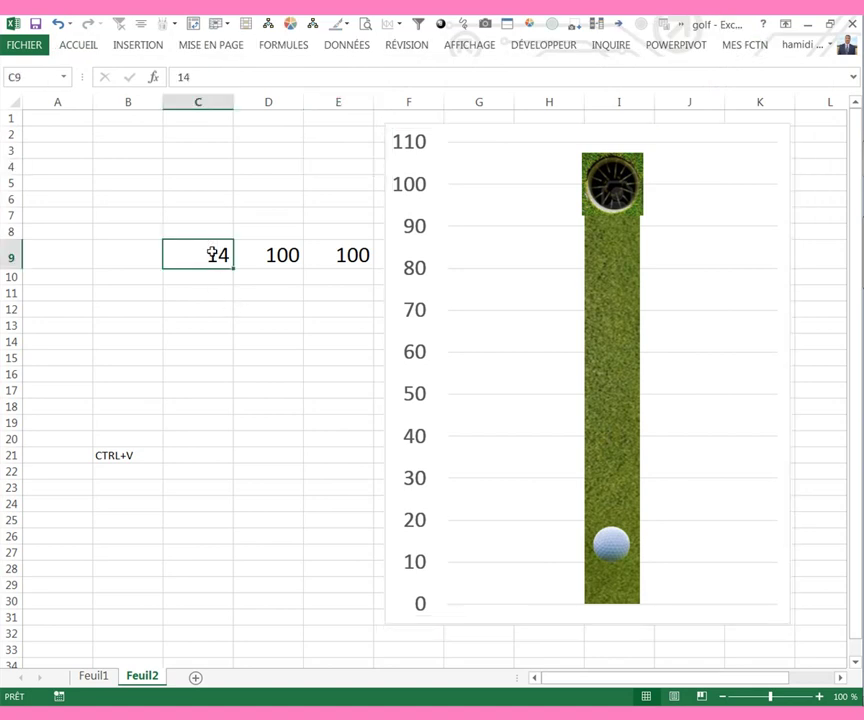
type("20")
key("Return")
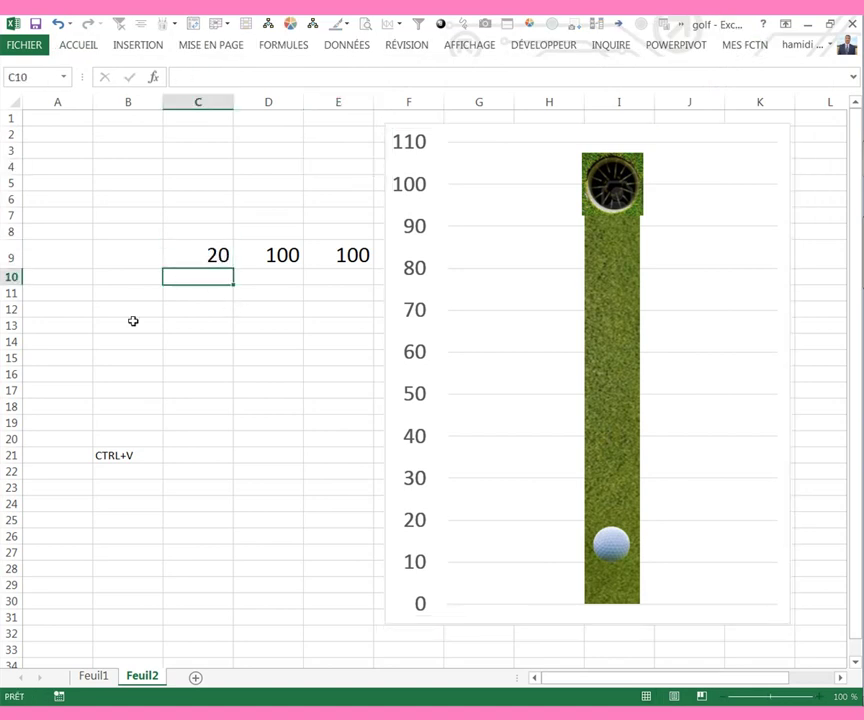
left_click(206, 255)
type("59")
key("Return")
left_click(220, 255)
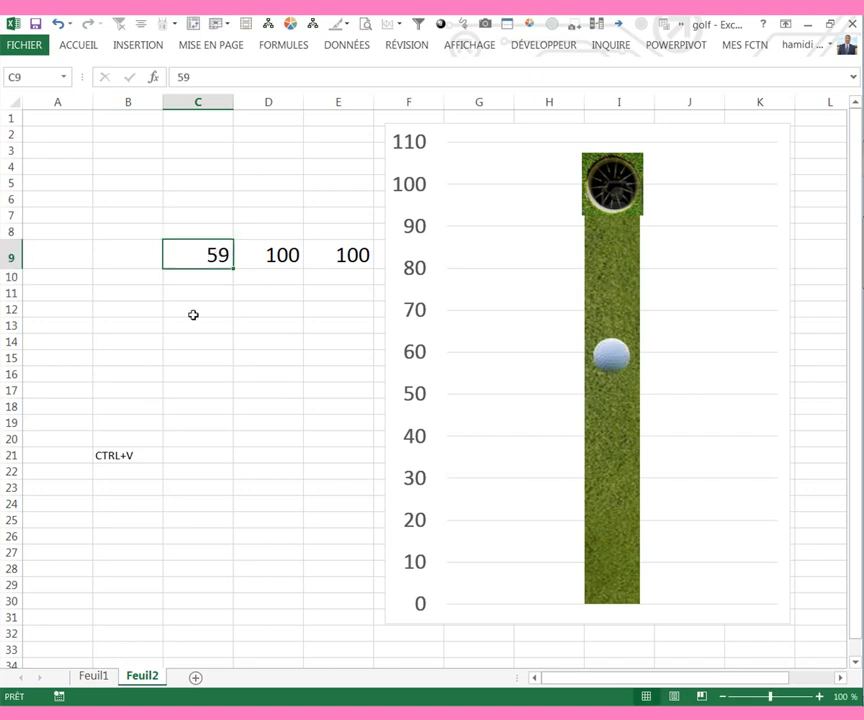
type("100")
key("Return")
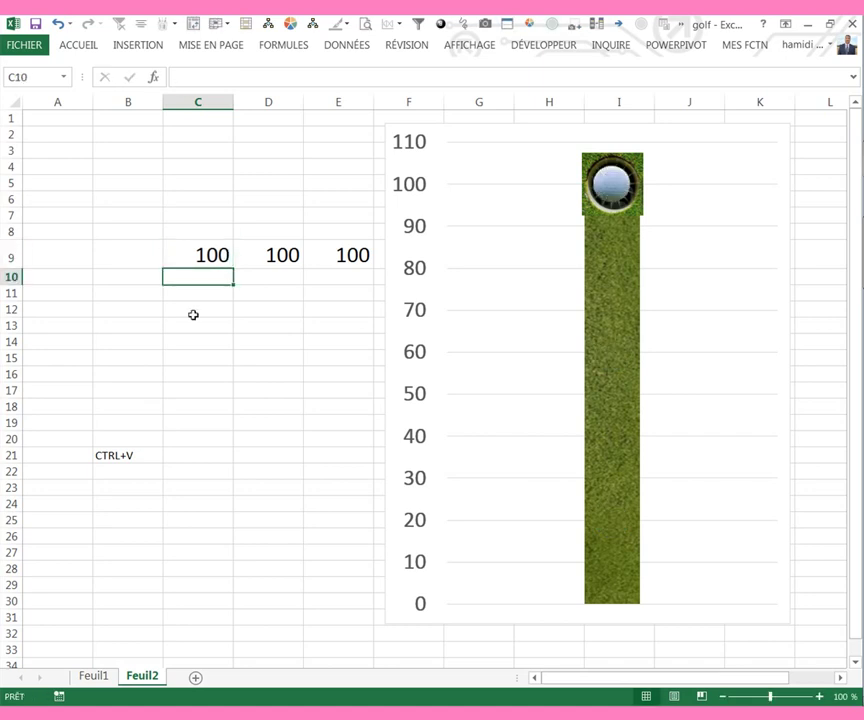
- Lower the ball by entering 47 and then 0 in C9
left_click(197, 312)
left_click(190, 390)
left_click(205, 257)
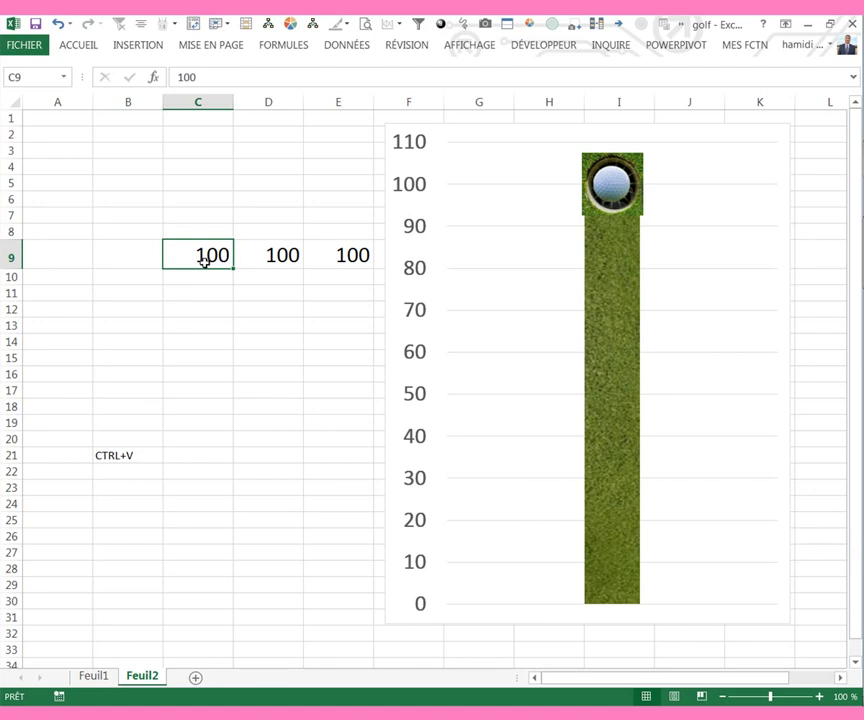
type("47")
key("Return")
left_click(205, 262)
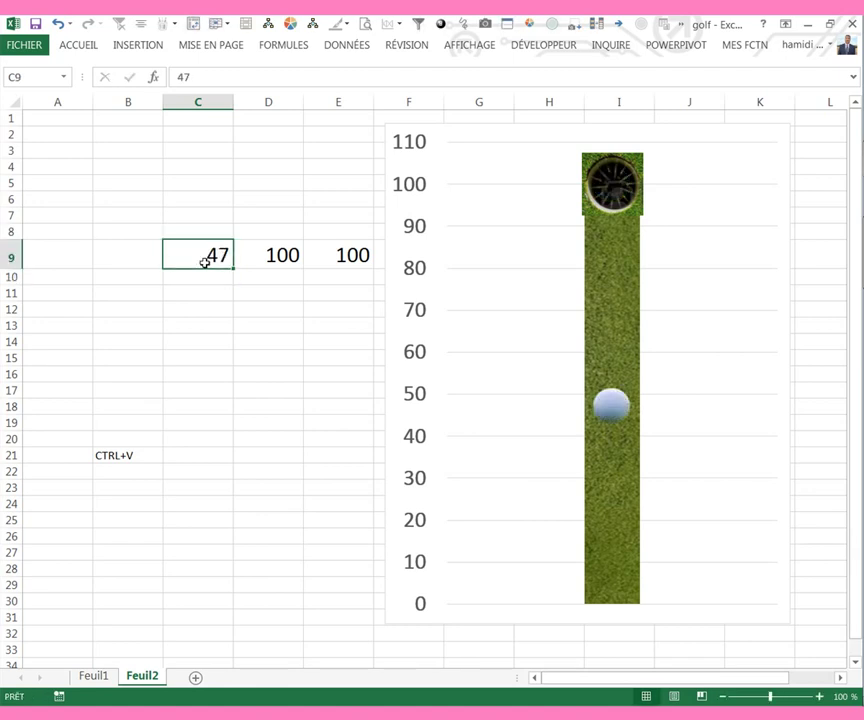
type("0")
key("Return")
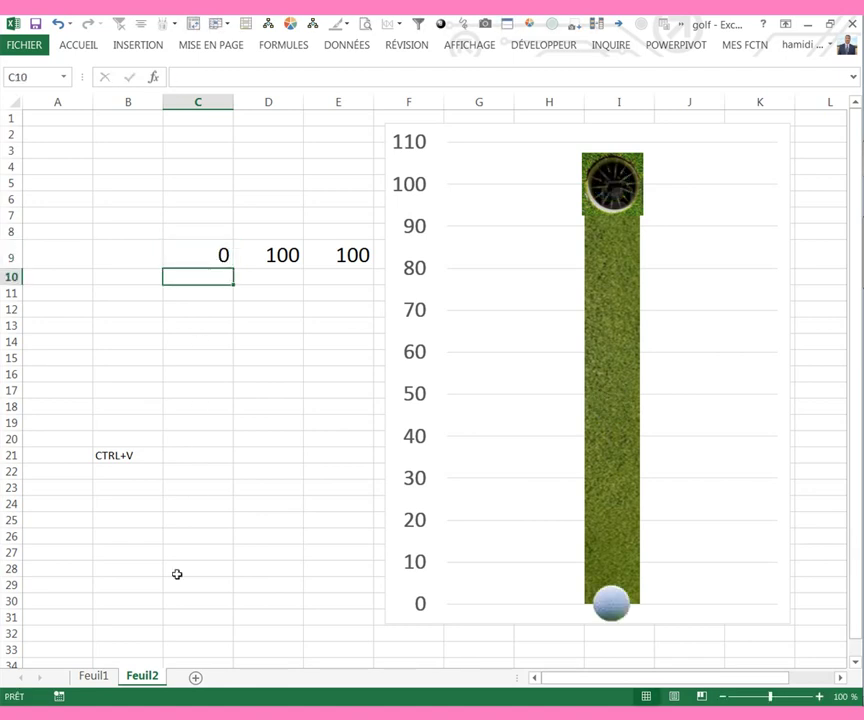
- Check the Feuil1 sheet briefly, then return to Feuil2
left_click(85, 675)
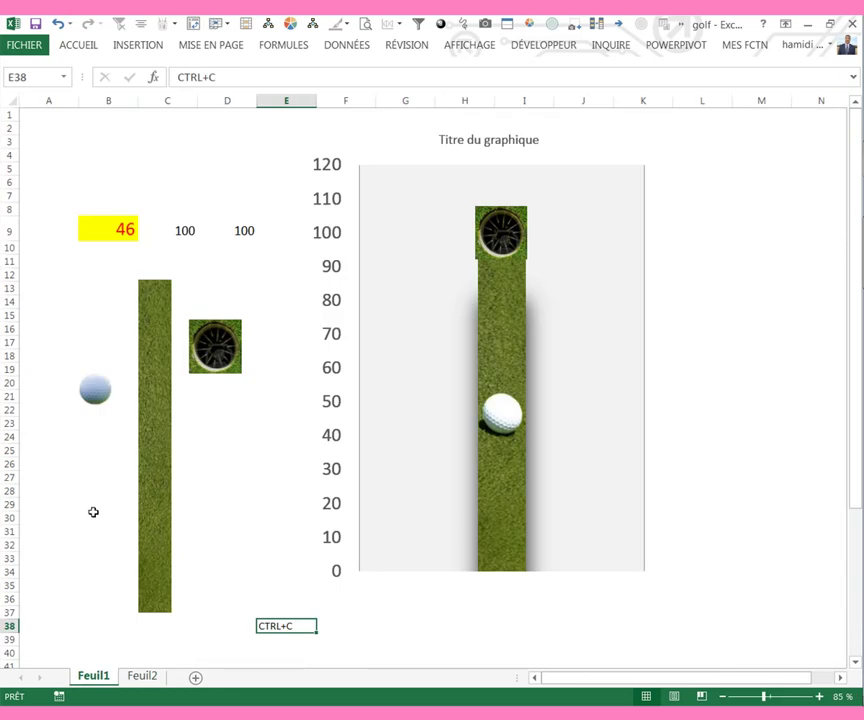
left_click(93, 512)
left_click(148, 678)
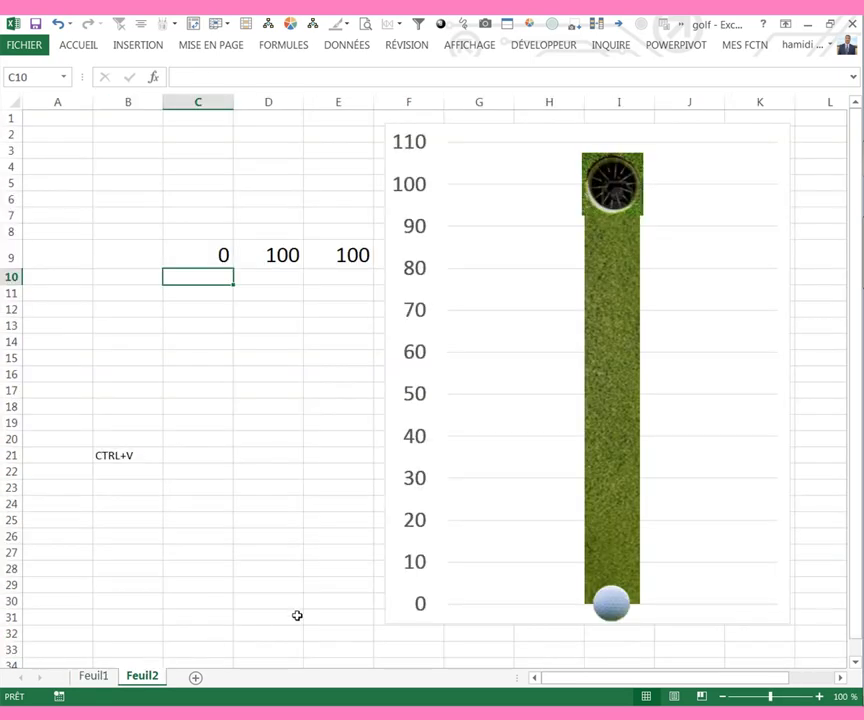
left_click(248, 552)
- Enter 55 in C9 so the ball climbs midway up the grass column
left_click(218, 258)
type("55")
key("Return")
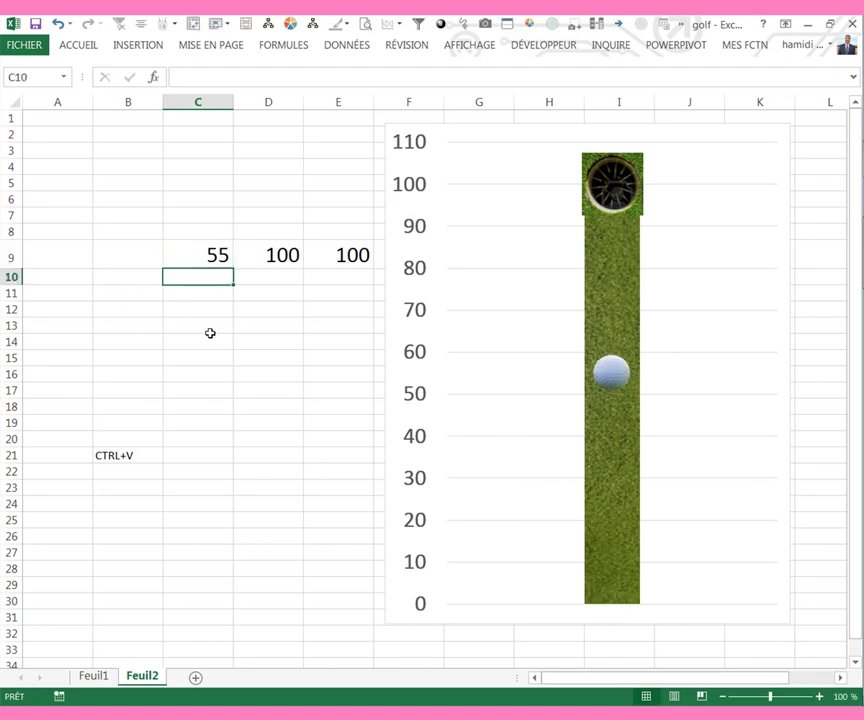
- Drag the golf chart slightly left and down
left_click(210, 330)
left_click(517, 277)
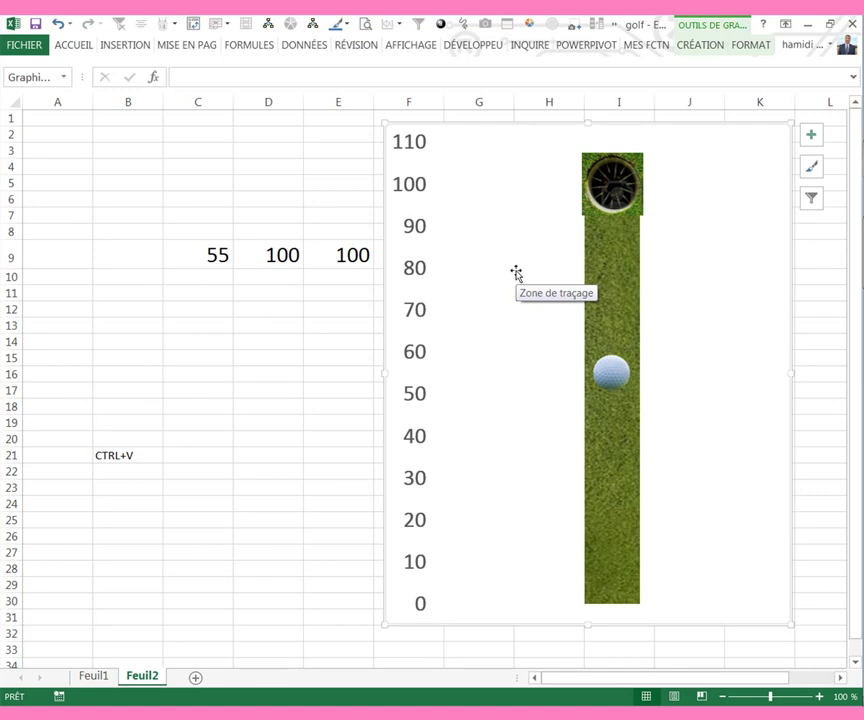
left_click_drag(469, 127, 453, 133)
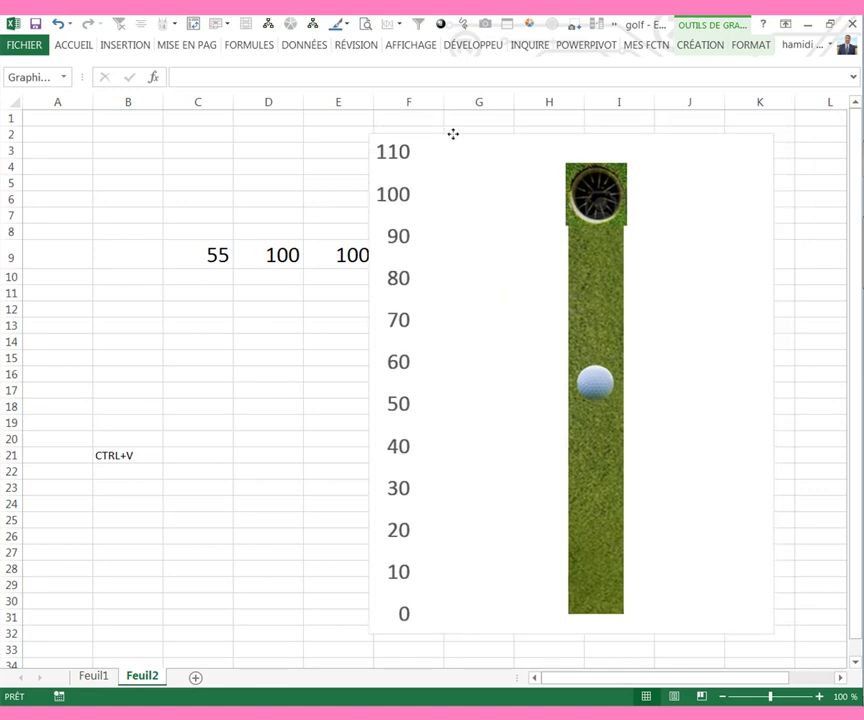
left_click(267, 294)
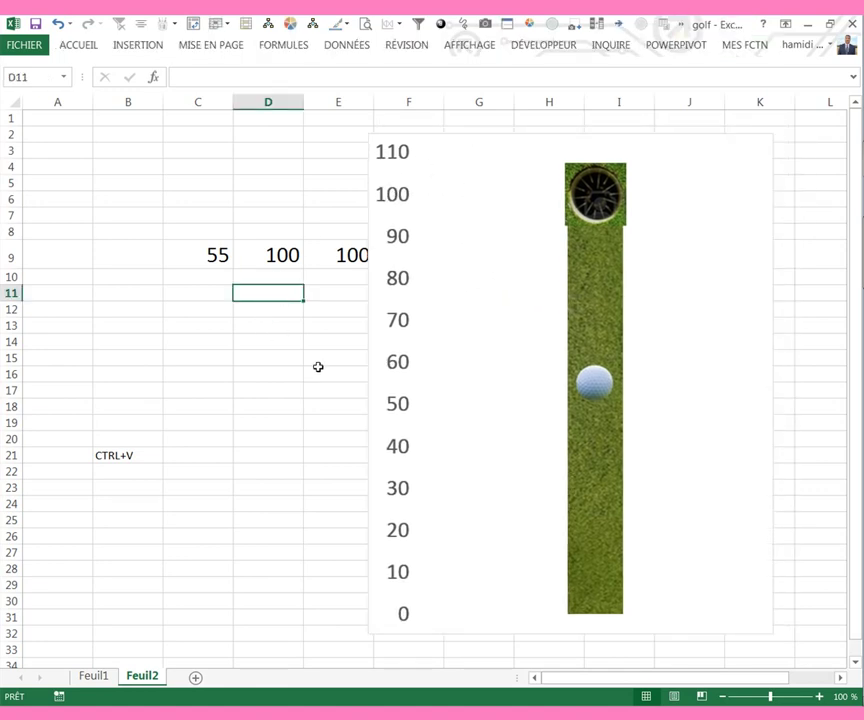
- On Feuil1, set B9 to 45 and then 100 so the ball drops into the hole
left_click(93, 676)
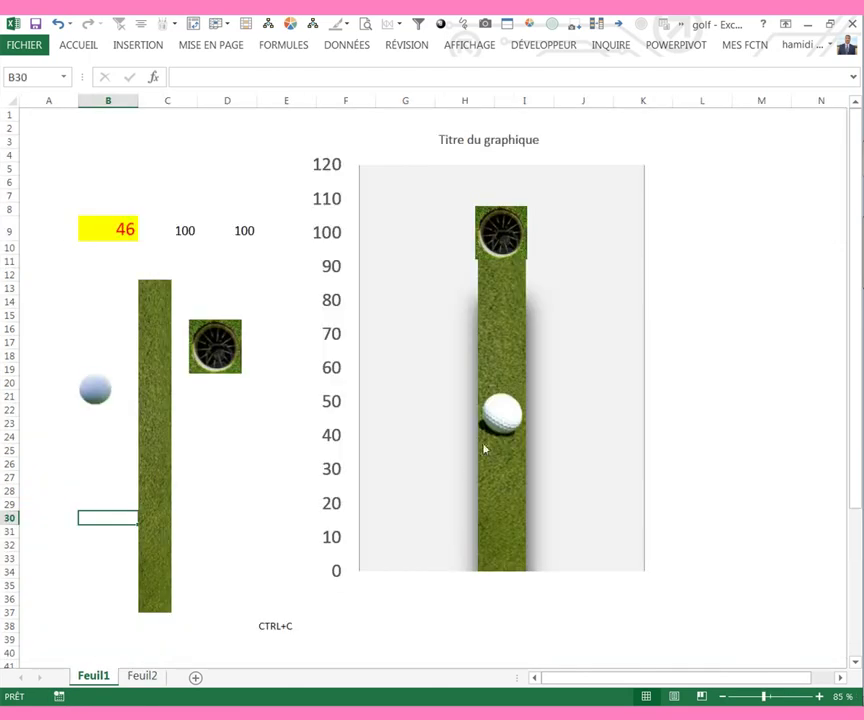
left_click(111, 238)
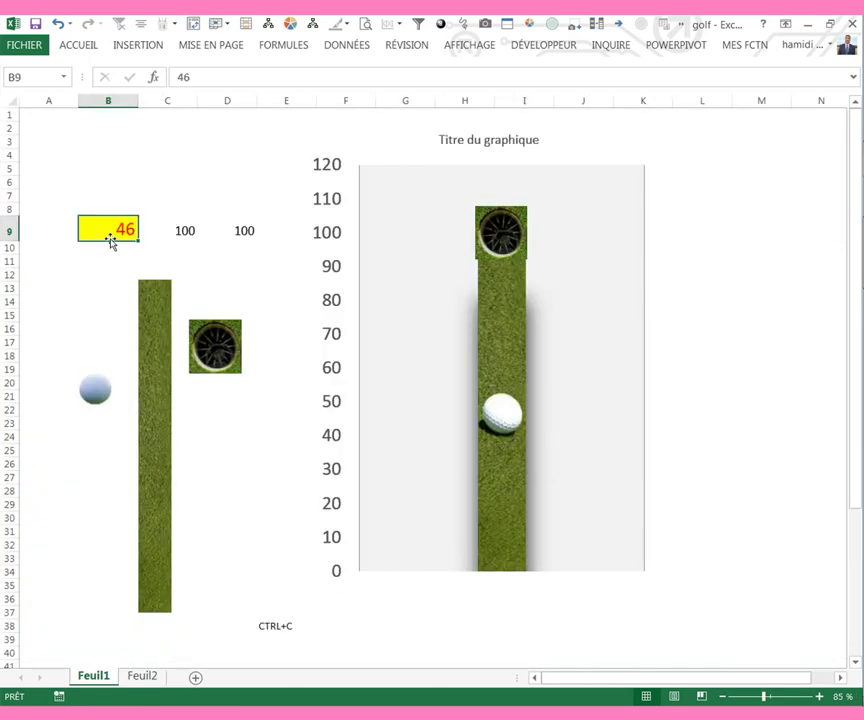
type("45")
key("Return")
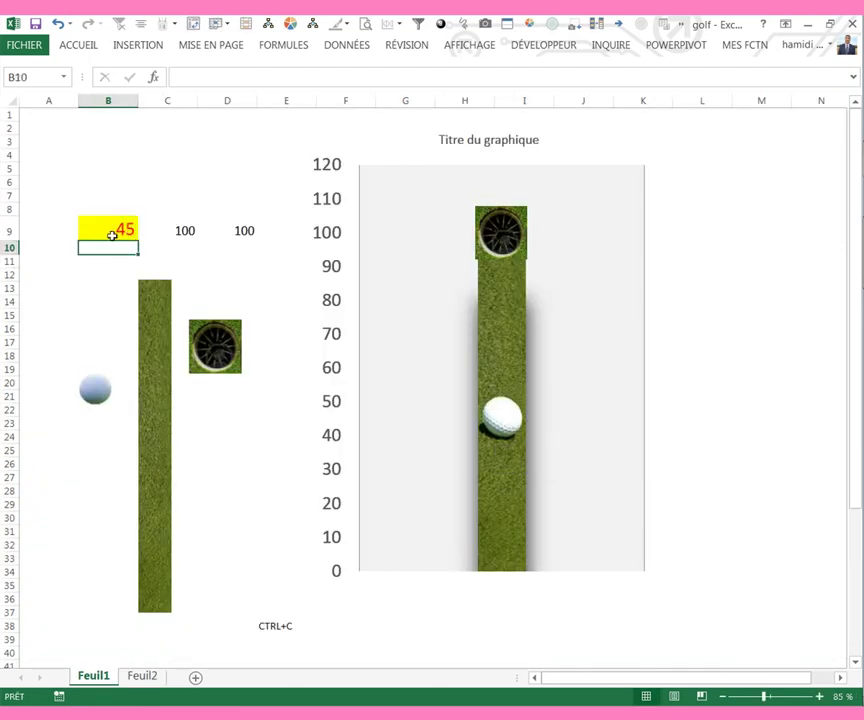
left_click(112, 233)
type("100")
key("Return")
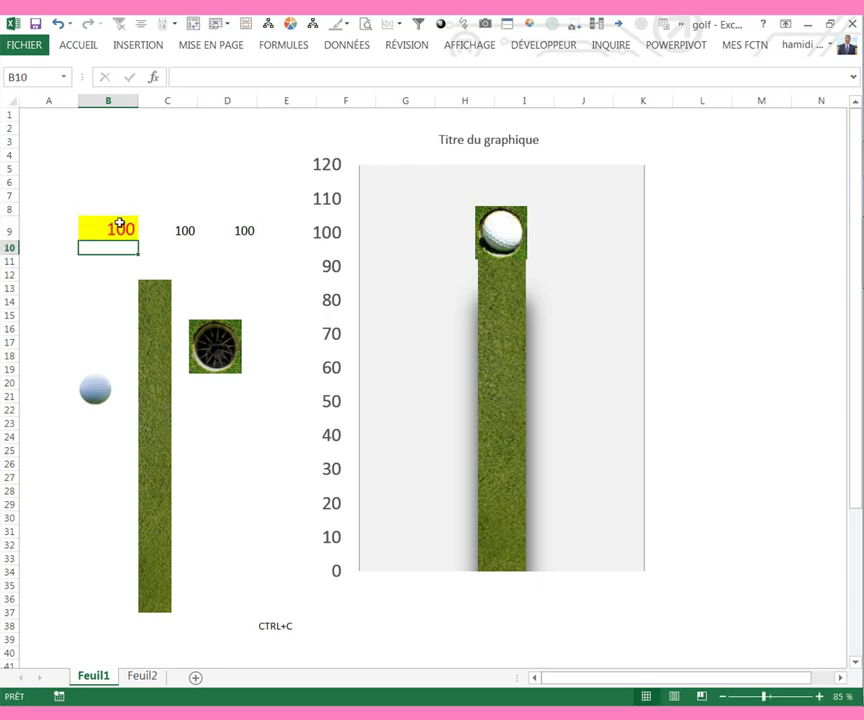
- On Feuil2, set C9 to 100 so that ball also reaches the hole
left_click(166, 668)
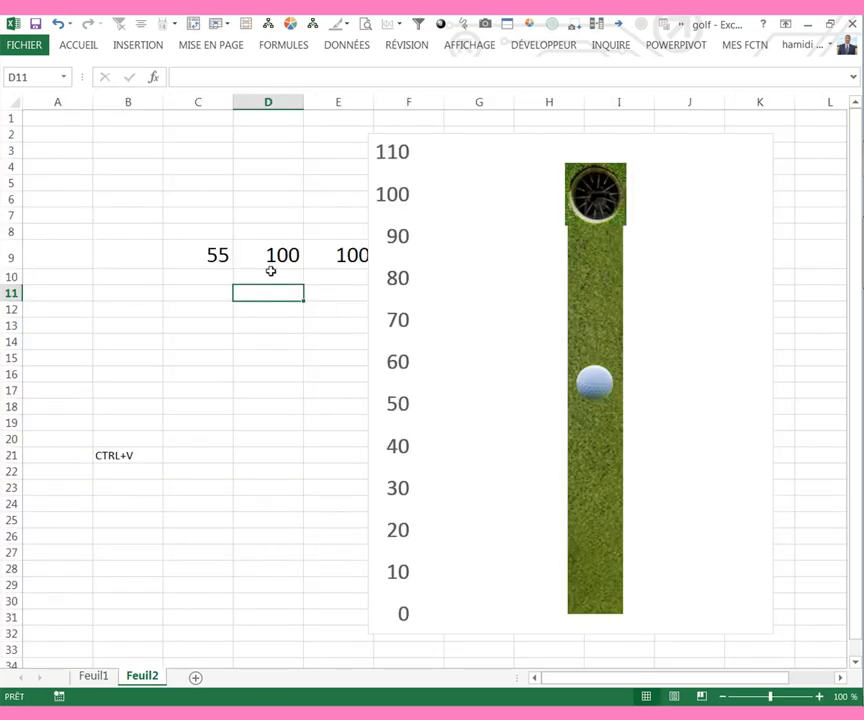
left_click(213, 256)
type("100")
key("Return")
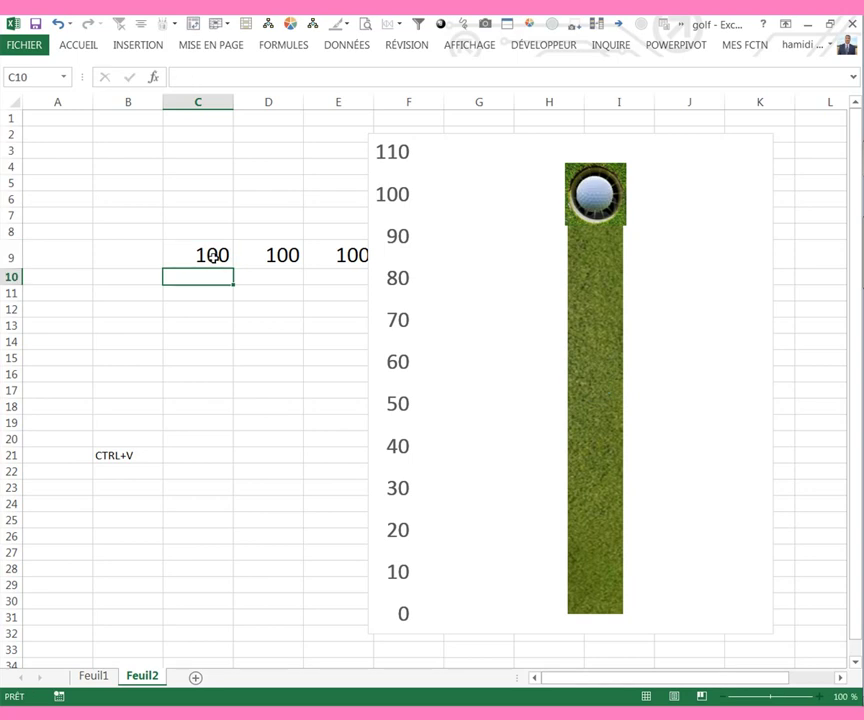
left_click(128, 589)
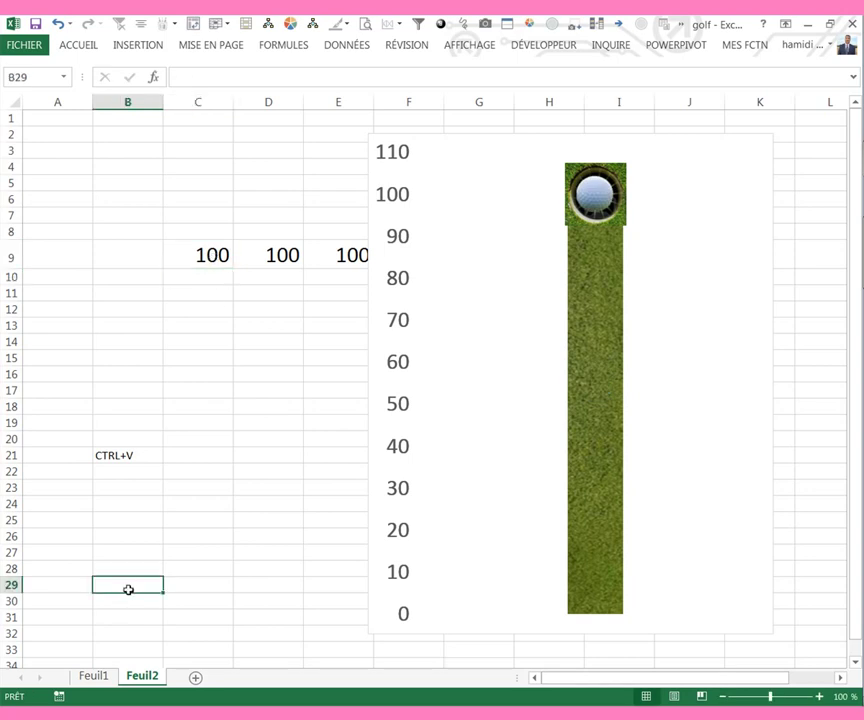
- Enter 'à la prochaine' in B29, the date 11/03/2017 in C26, and the author's name in D32
type("0")
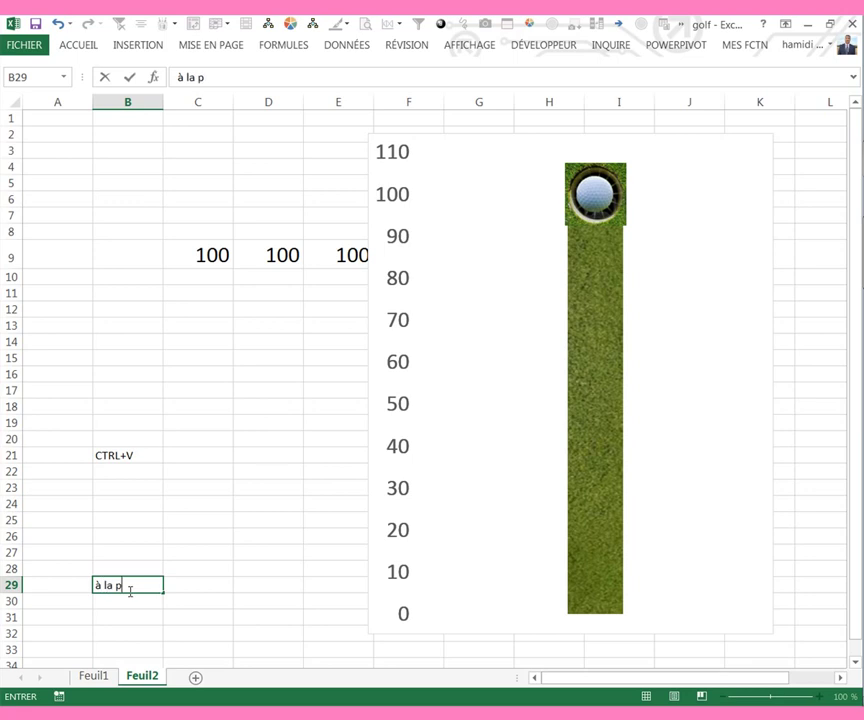
type(" rochaine")
left_click(194, 540)
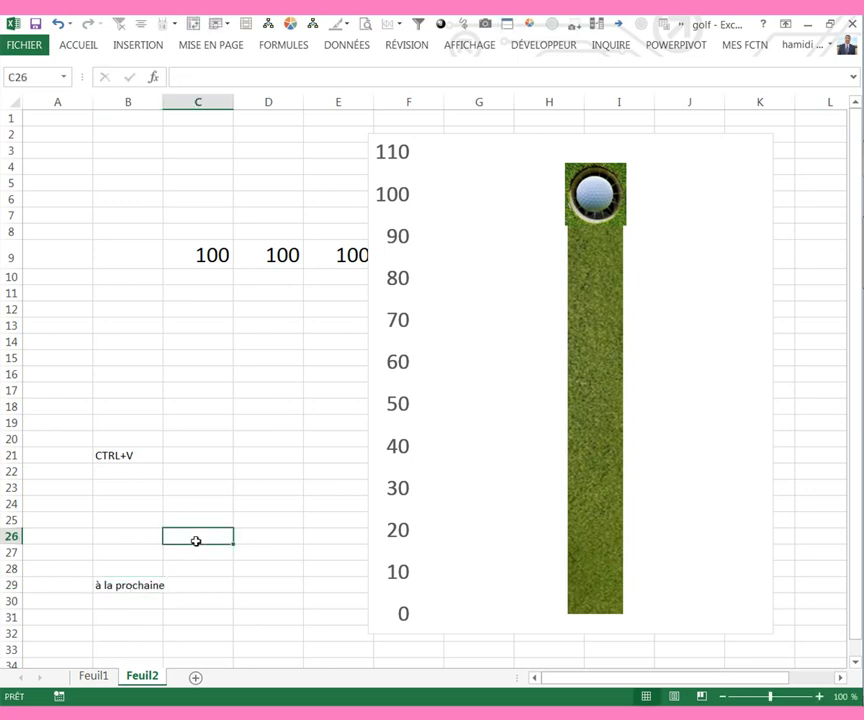
type("11-03-2017")
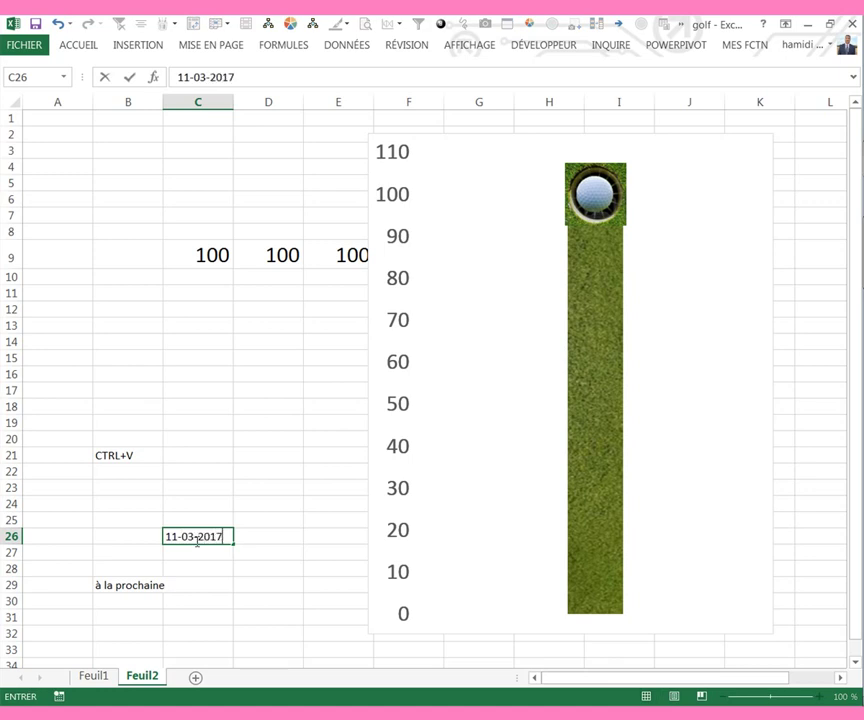
key("Return")
left_click(266, 629)
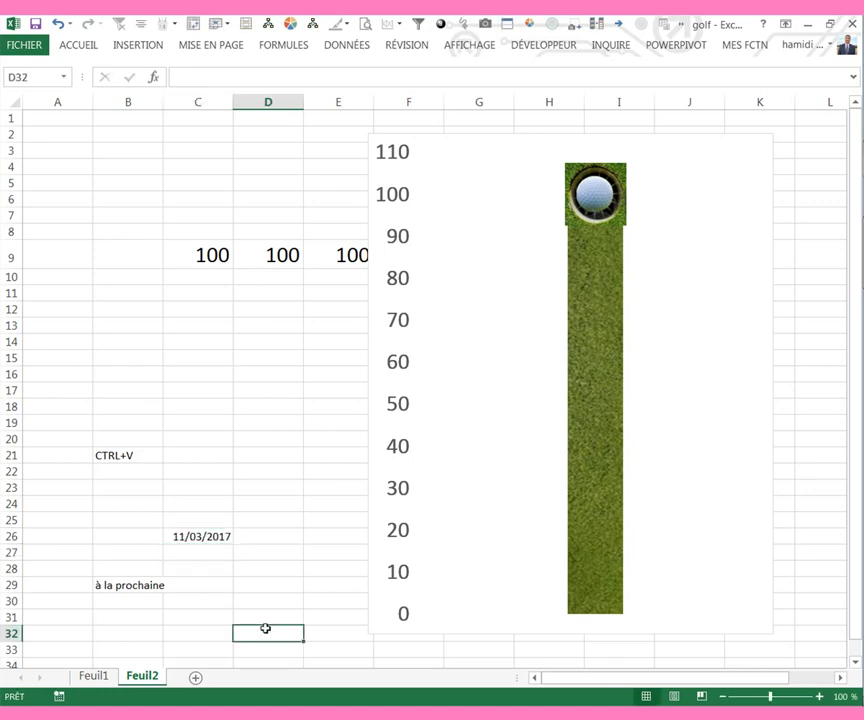
type("sihamidi")
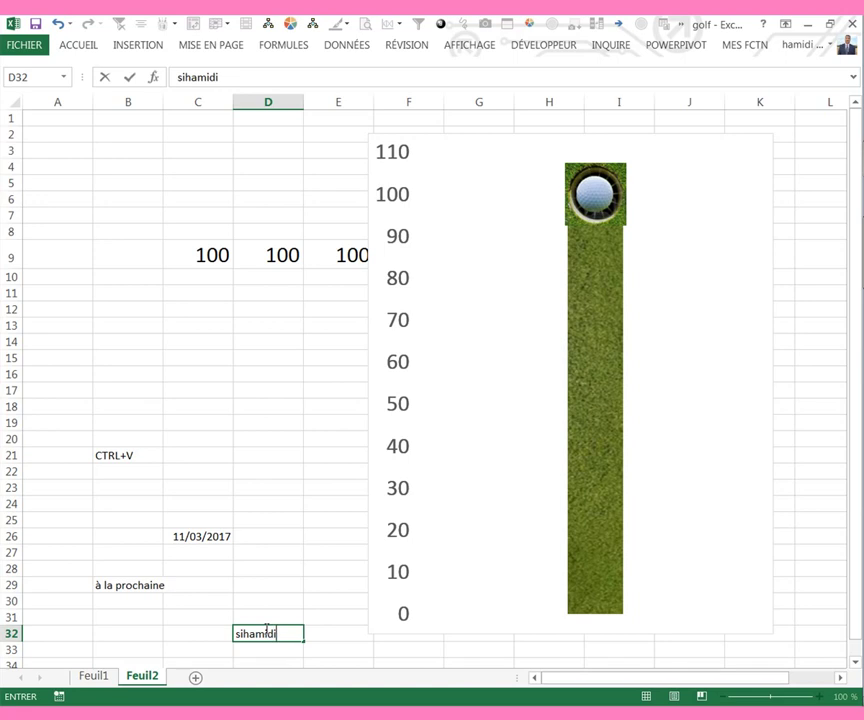
left_click(112, 546)
- Enlarge the font of cells A25:D32 by three Increase Font Size steps
left_click_drag(57, 519, 268, 633)
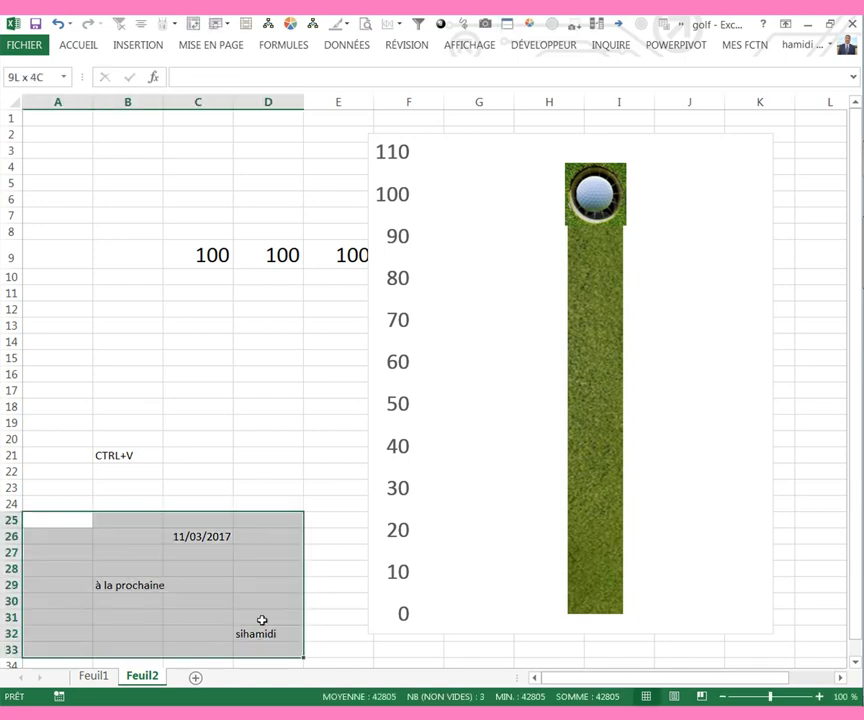
right_click(258, 558)
left_click(350, 580)
left_click(350, 580)
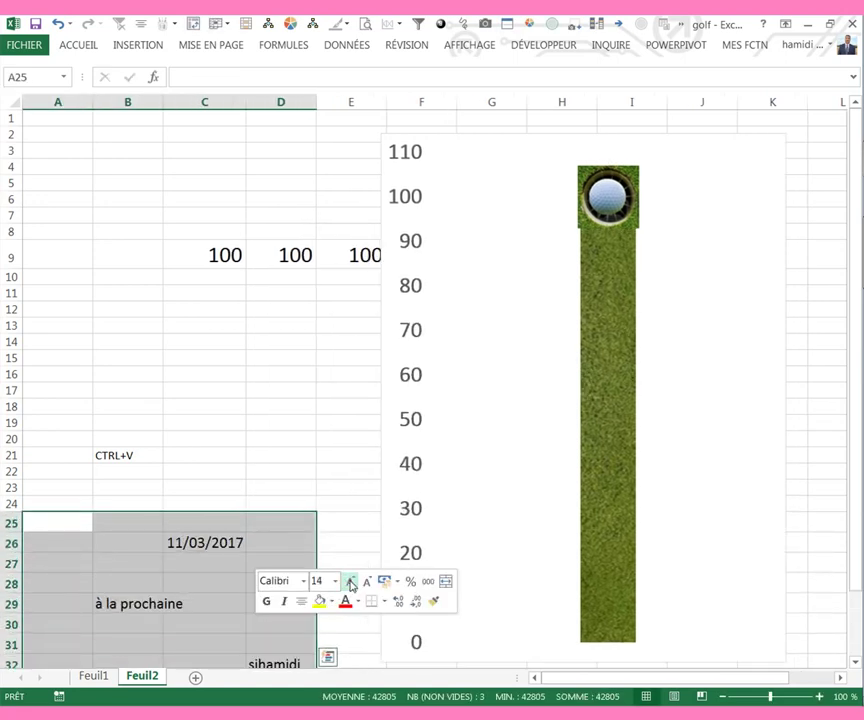
left_click(350, 580)
left_click(299, 441)
scroll(299, 443, "down", 1)
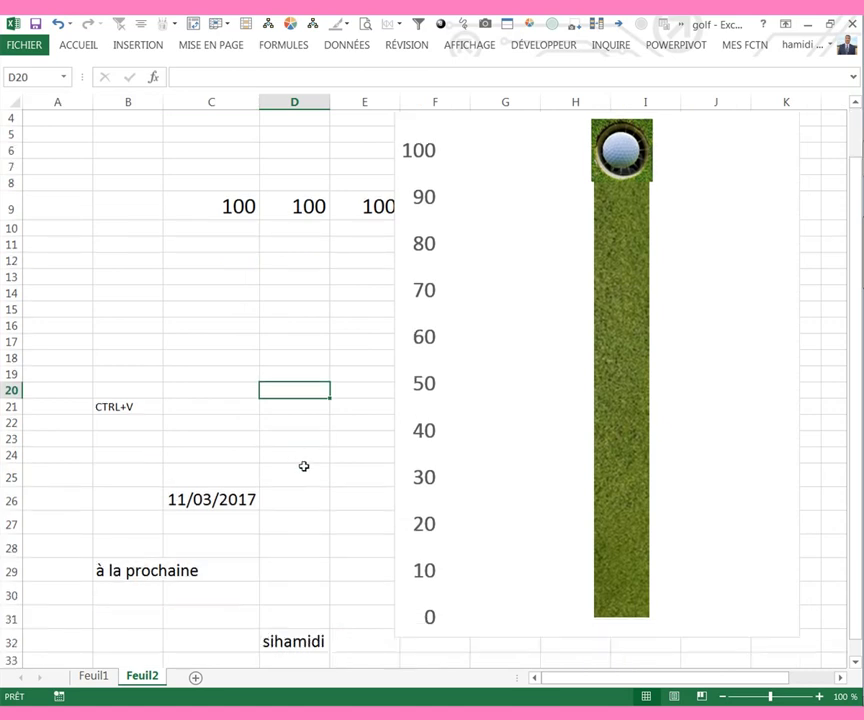